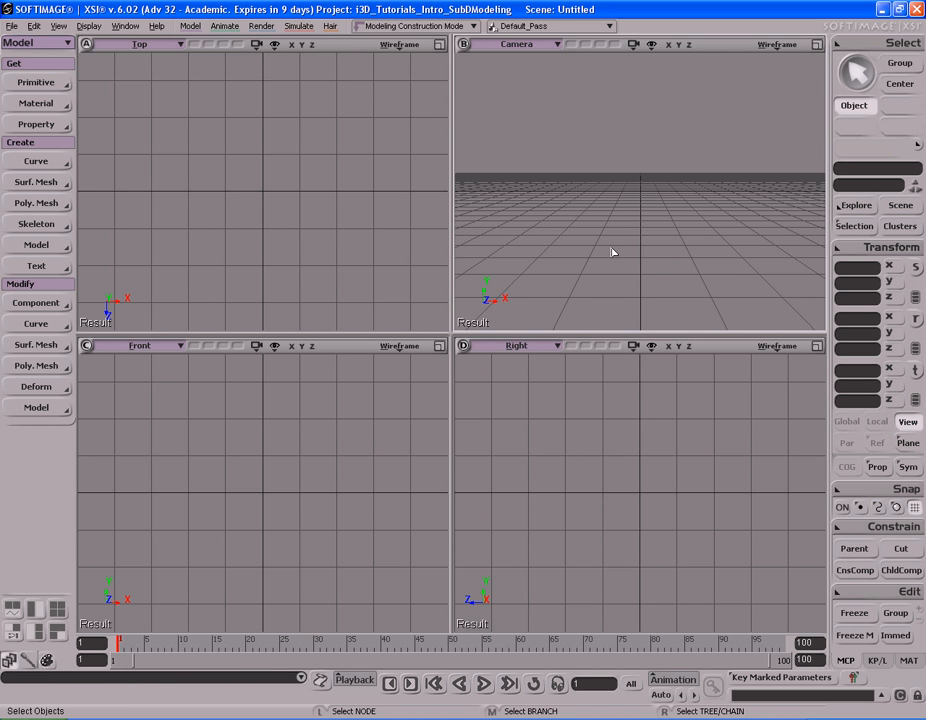
Create a polygon mesh cube primitive with its default length of 8
{"action": "left_click", "coordinate": [36, 82]}
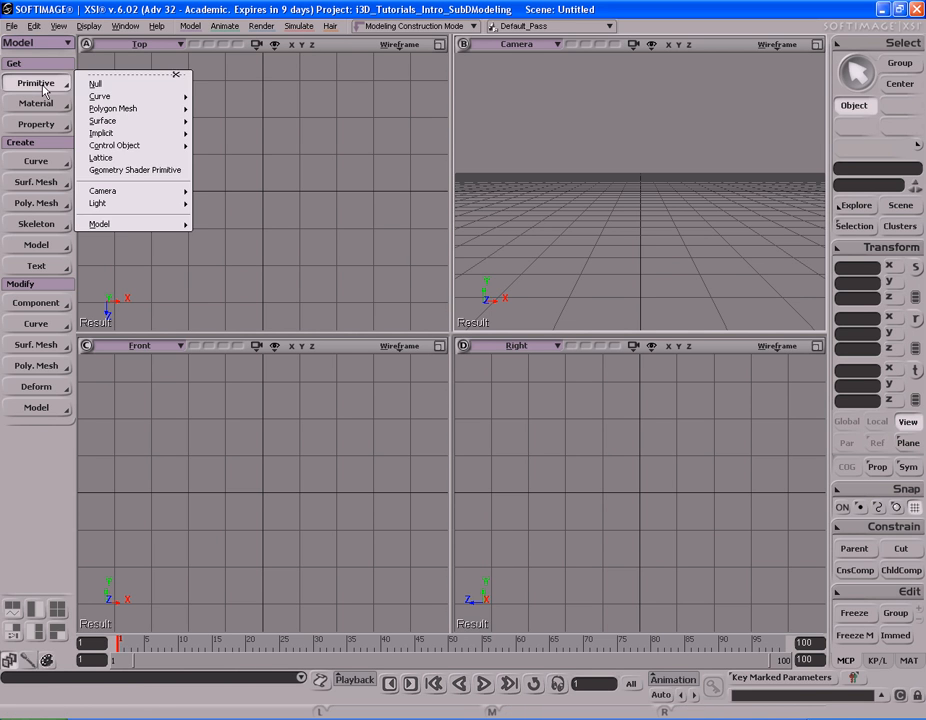
{"action": "mouse_move", "coordinate": [150, 108]}
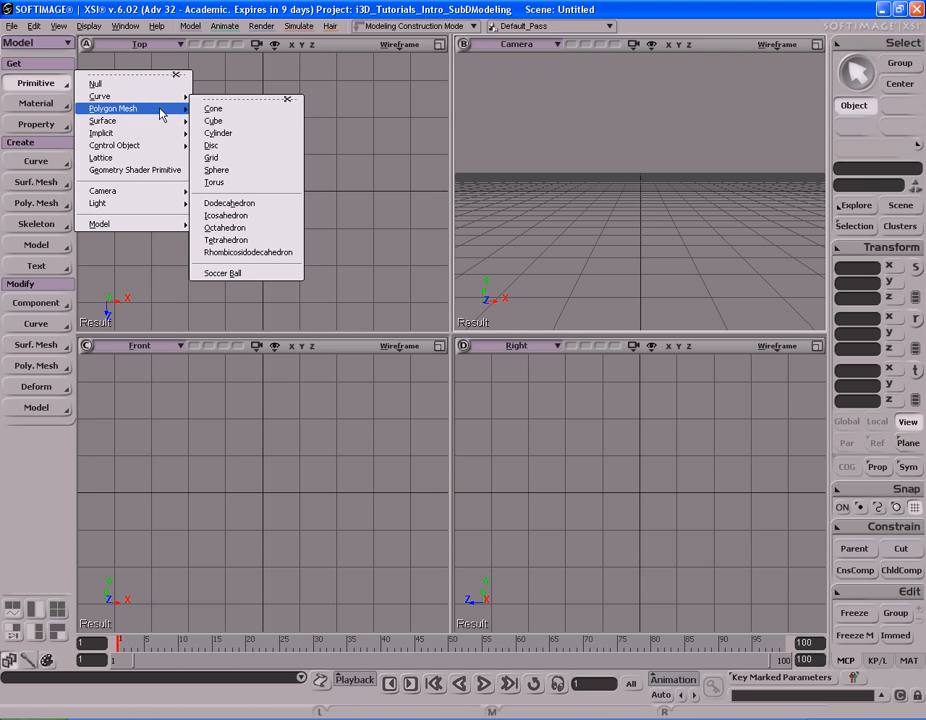
{"action": "left_click", "coordinate": [241, 120]}
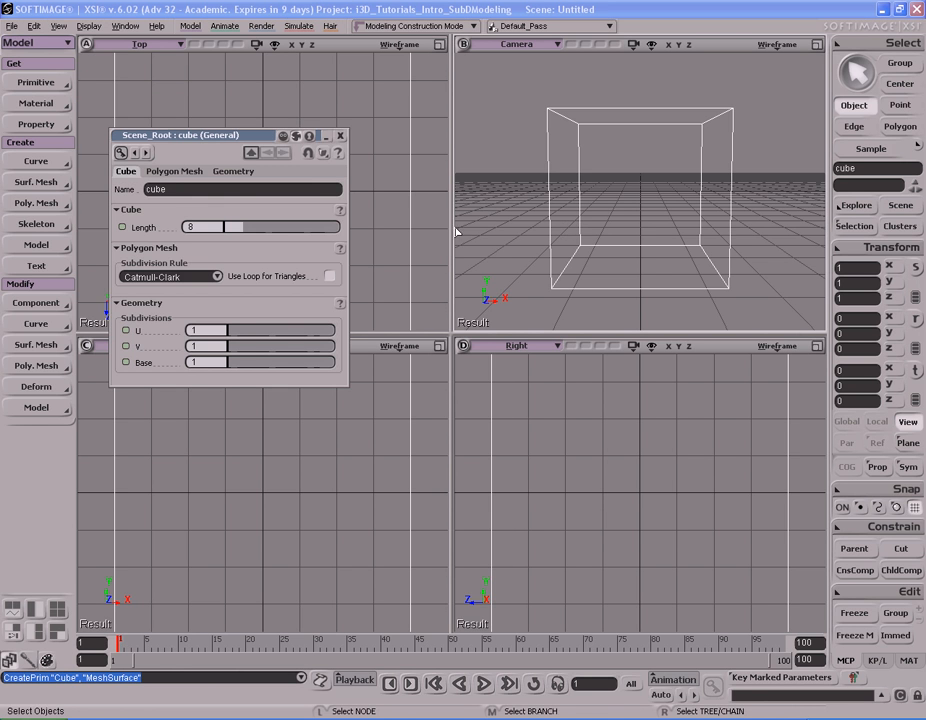
{"action": "left_click", "coordinate": [340, 135]}
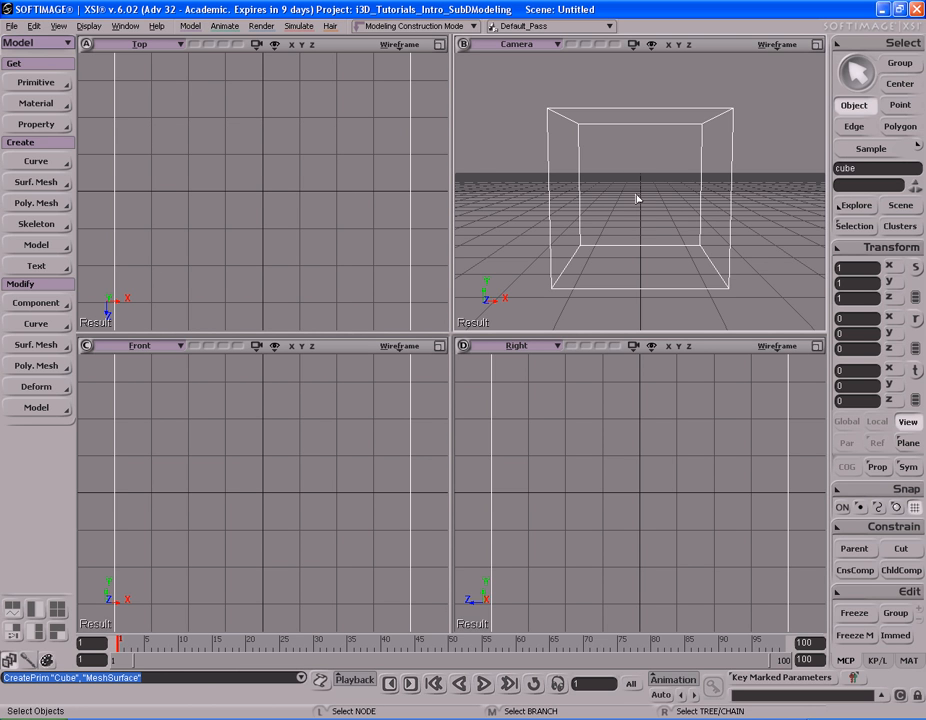
Maximize the Camera viewport and frame the cube in a three-quarter view
{"action": "key", "text": "F12"}
{"action": "key", "text": "s"}
{"action": "right_click_drag", "start_coordinate": [577, 253], "coordinate": [527, 264]}
{"action": "middle_click_drag", "start_coordinate": [527, 264], "coordinate": [556, 244]}
{"action": "right_click_drag", "start_coordinate": [556, 244], "coordinate": [568, 236]}
Set the Camera viewport to Shaded display and hide its grid
{"action": "left_click", "coordinate": [777, 45]}
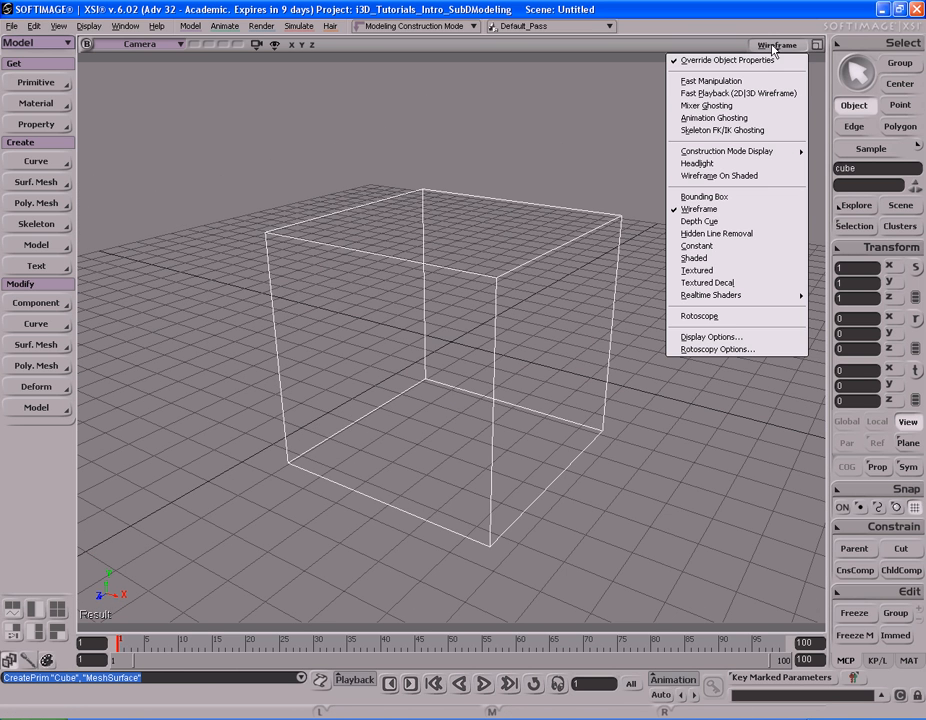
{"action": "left_click", "coordinate": [752, 259]}
{"action": "right_click_drag", "start_coordinate": [604, 297], "coordinate": [661, 292]}
{"action": "key", "text": "g"}
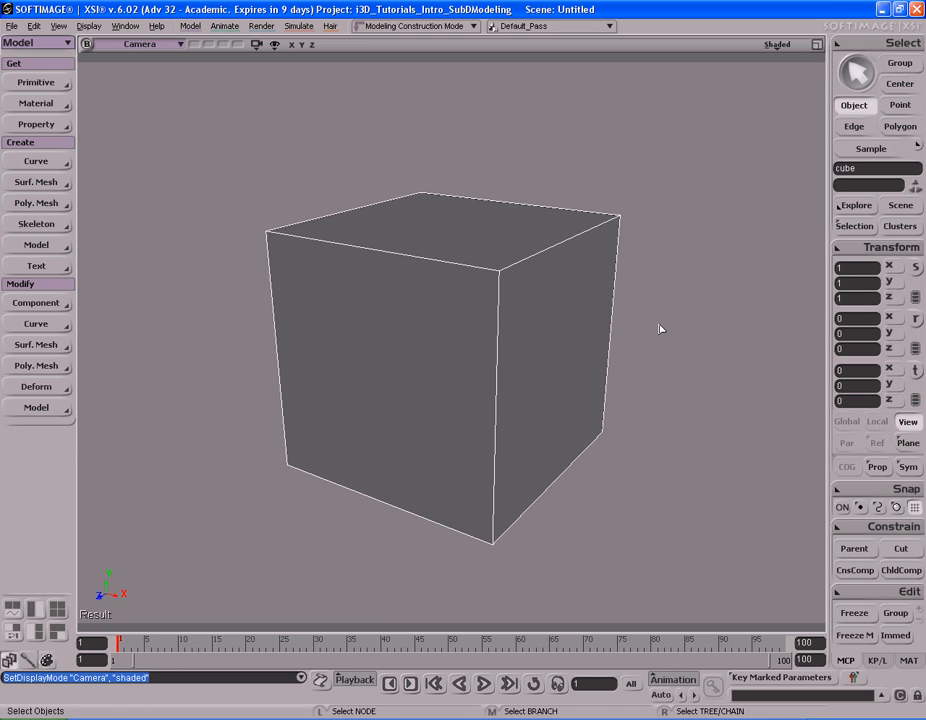
{"action": "key", "text": "s"}
{"action": "right_click_drag", "start_coordinate": [661, 325], "coordinate": [659, 318]}
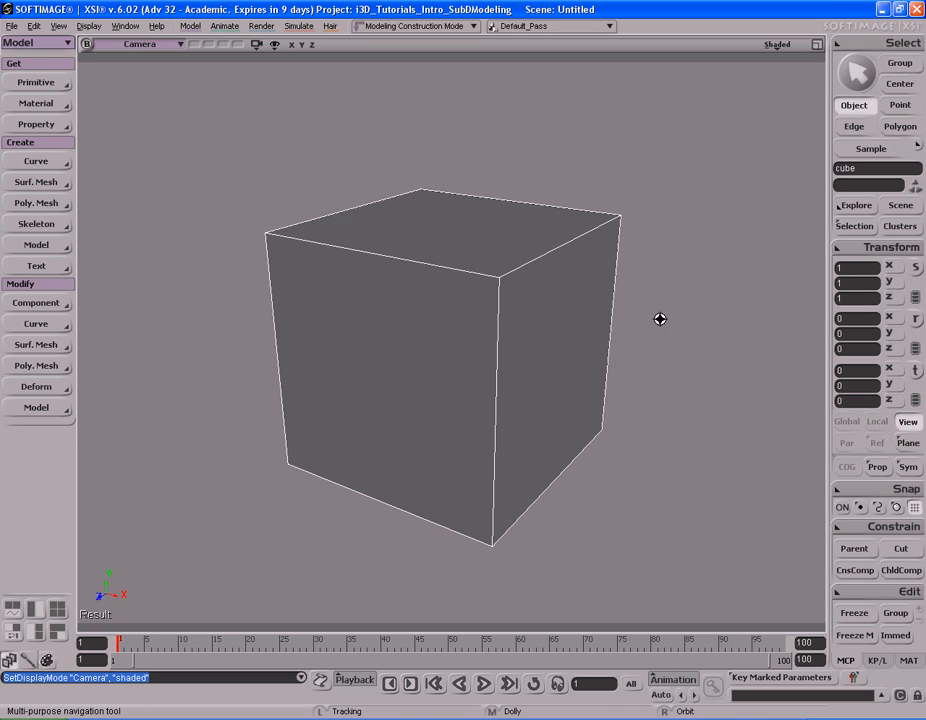
{"action": "middle_click_drag", "start_coordinate": [645, 328], "coordinate": [682, 314]}
{"action": "left_click_drag", "start_coordinate": [685, 309], "coordinate": [676, 320]}
{"action": "right_click_drag", "start_coordinate": [676, 320], "coordinate": [678, 323]}
{"action": "key", "text": "s"}
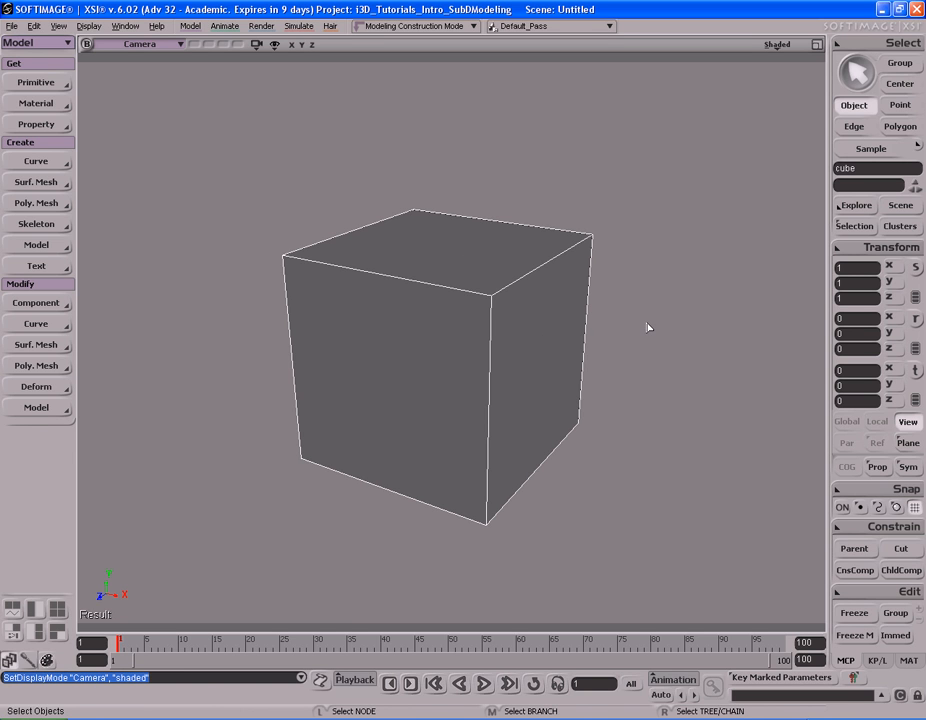
Raise and lower the cube's subdivision level repeatedly to compare the smoothed shape with the original cube
{"action": "key", "text": "plus"}
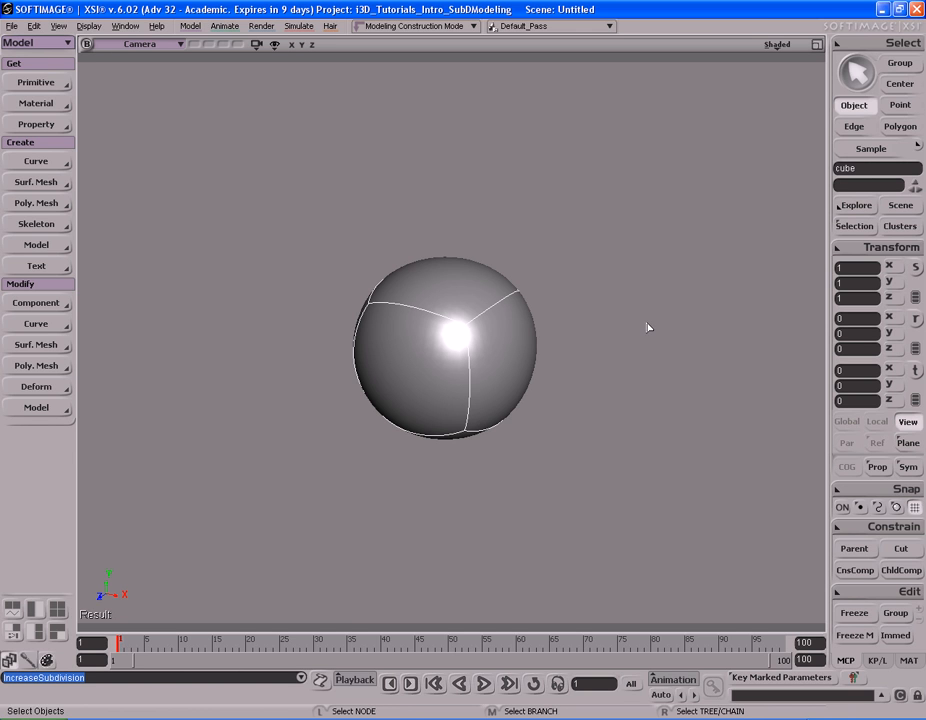
{"action": "key", "text": "plus"}
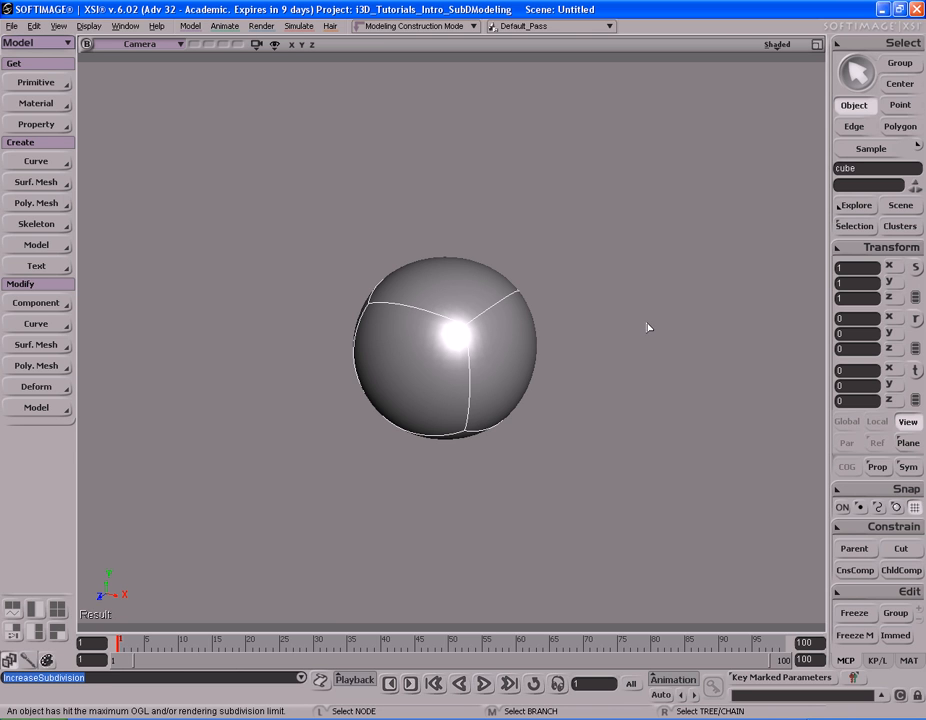
{"action": "key", "text": "minus"}
{"action": "key", "text": "minus"}
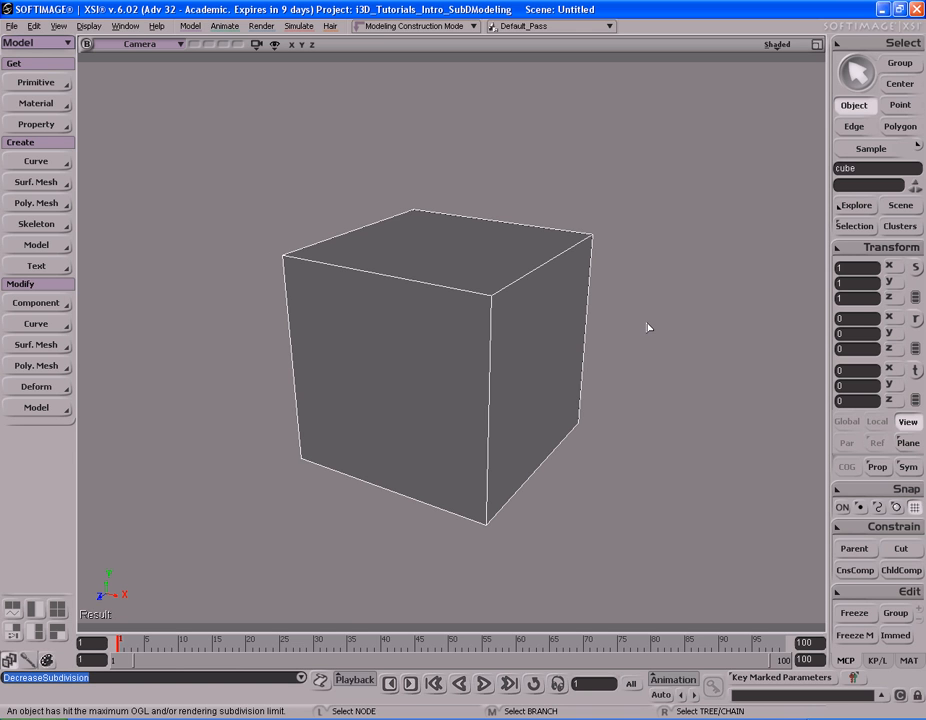
{"action": "key", "text": "plus"}
{"action": "key", "text": "plus"}
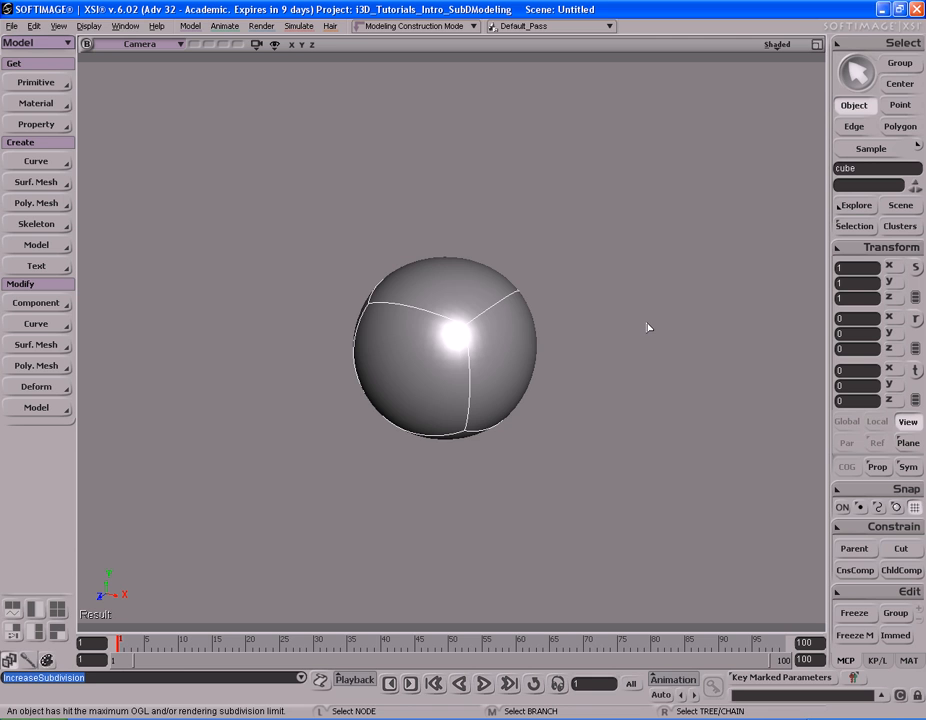
{"action": "key", "text": "minus"}
{"action": "key", "text": "minus"}
{"action": "key", "text": "minus"}
{"action": "key", "text": "plus"}
{"action": "key", "text": "plus"}
{"action": "key", "text": "plus"}
{"action": "key", "text": "minus"}
{"action": "key", "text": "minus"}
{"action": "key", "text": "minus"}
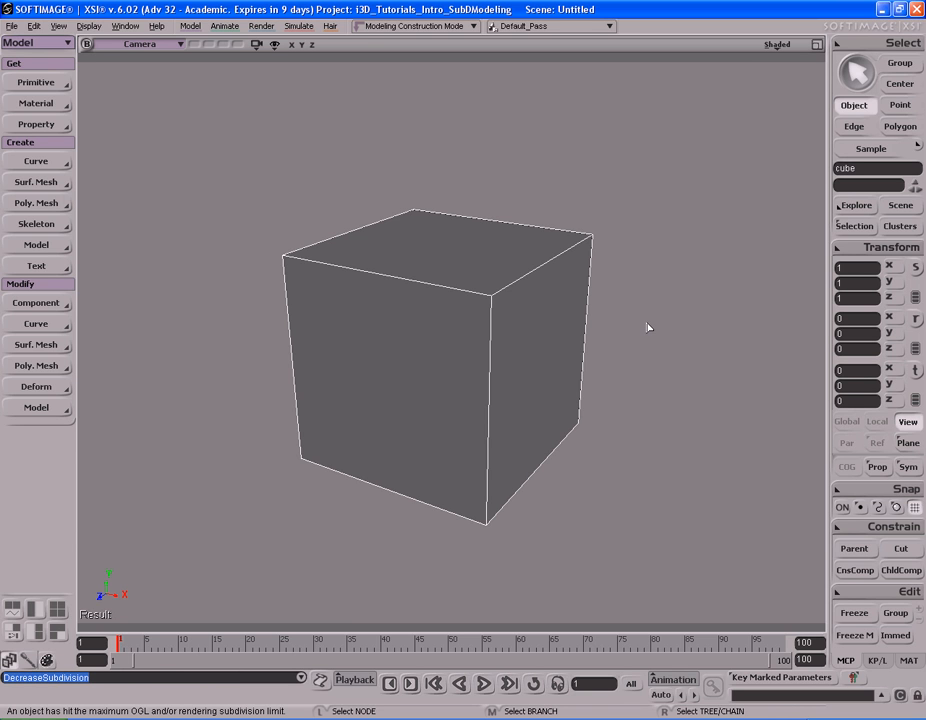
Raise the cube's subdivision level until it is a smooth sphere and display its polygon mesh hull
{"action": "key", "text": "plus"}
{"action": "key", "text": "plus"}
{"action": "key", "text": "plus"}
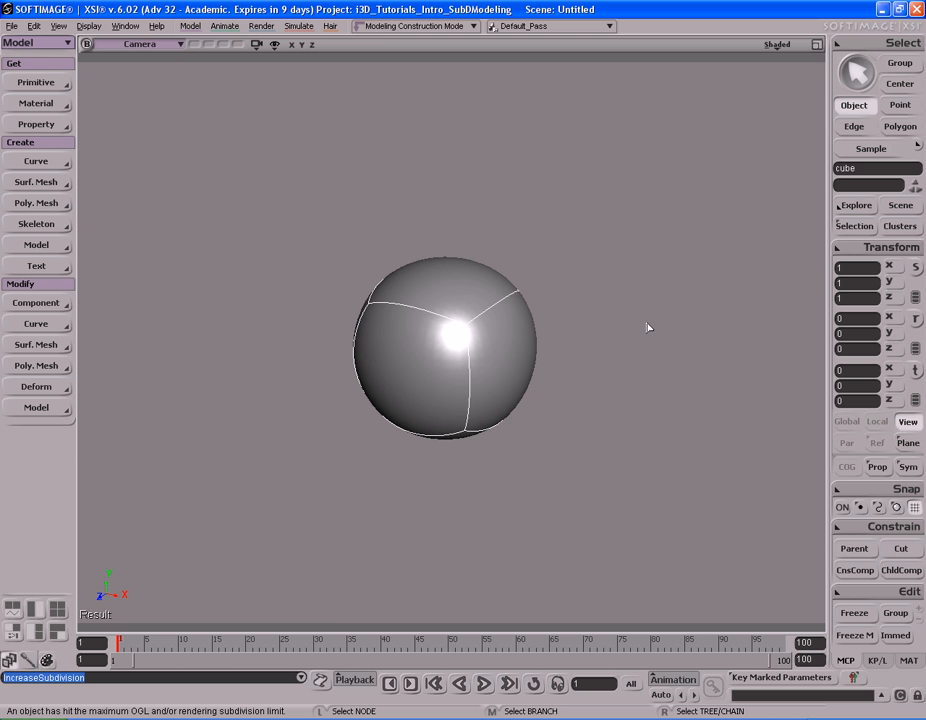
{"action": "key", "text": "ctrl"}
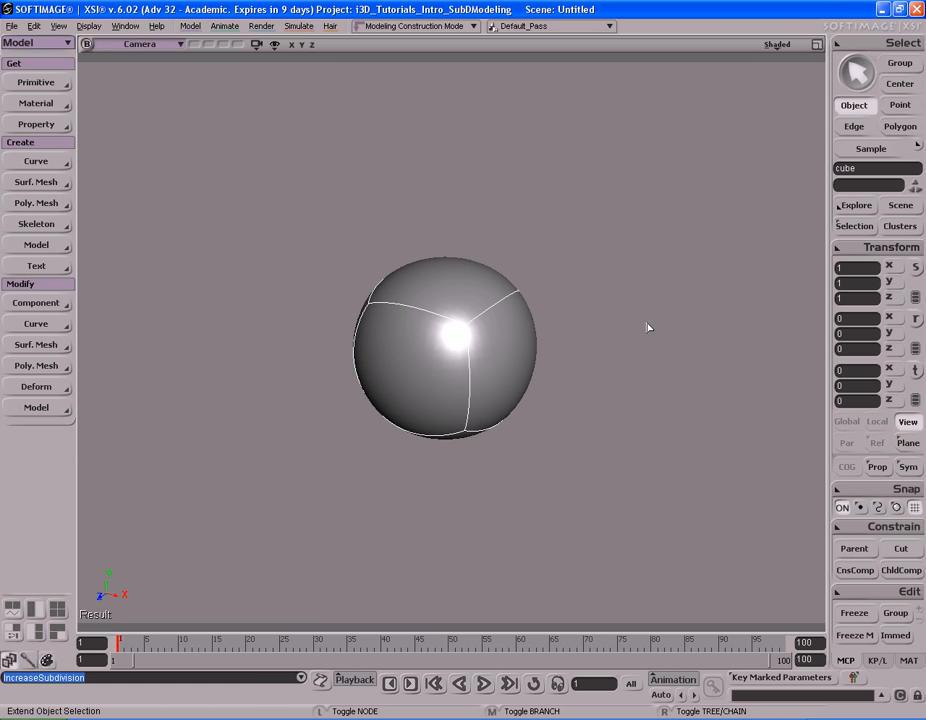
{"action": "key", "text": "ctrl+h"}
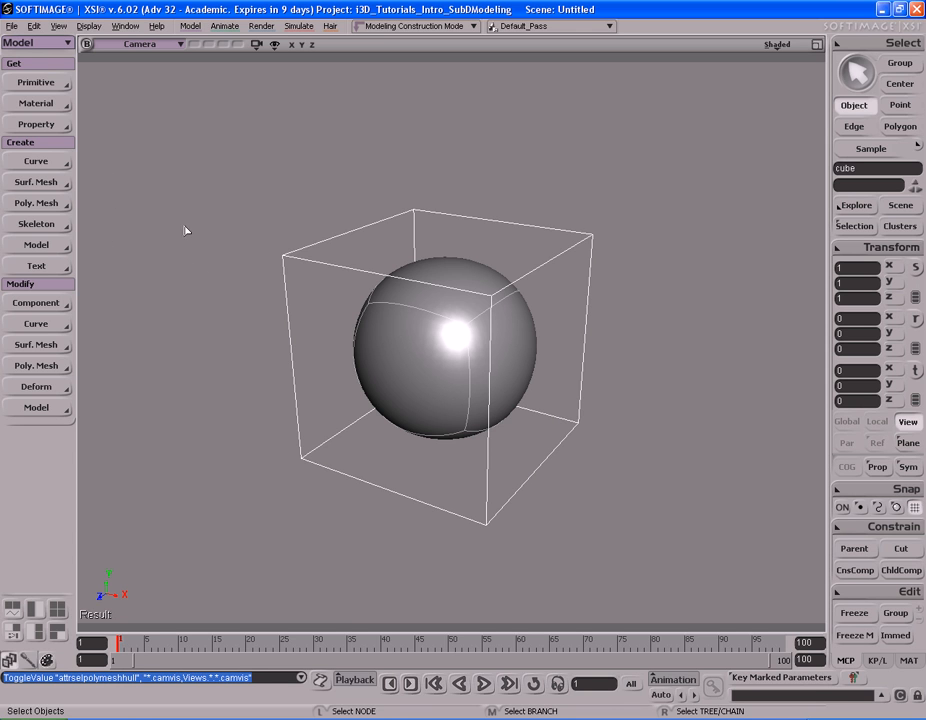
{"action": "left_click", "coordinate": [38, 203]}
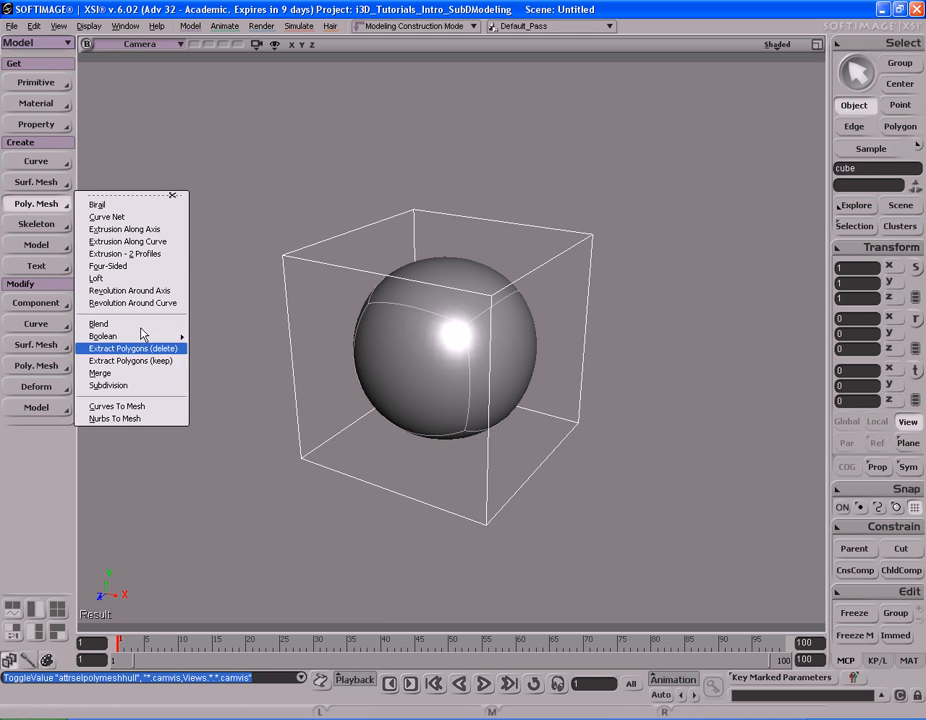
{"action": "left_click", "coordinate": [133, 386]}
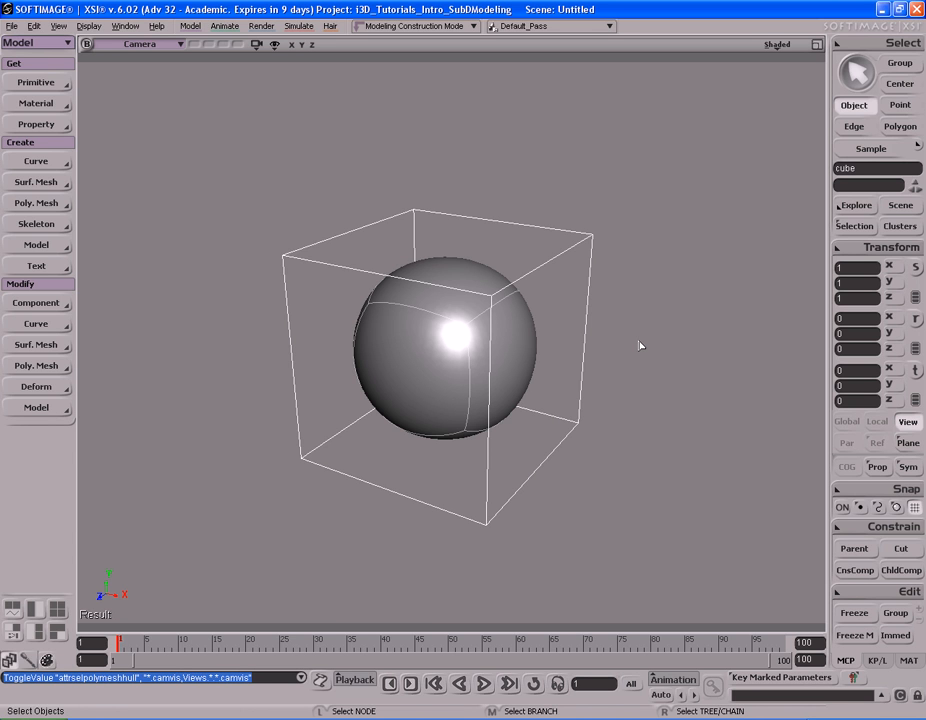
Undo and redo the polygon mesh hull display several times to compare the cube with and without it
{"action": "key", "text": "ctrl+z"}
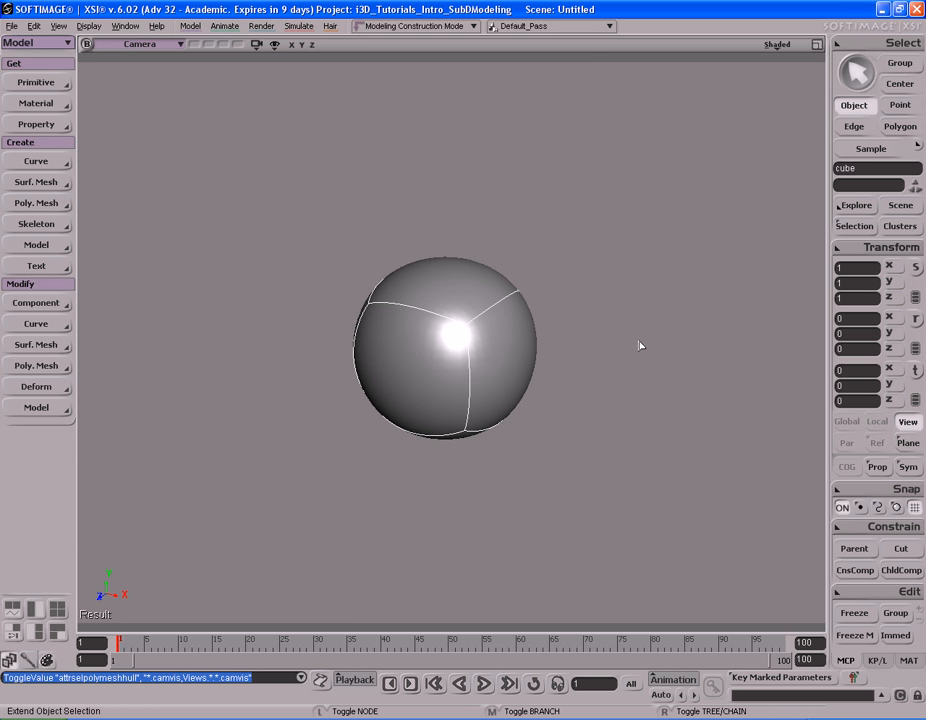
{"action": "key", "text": "ctrl+y"}
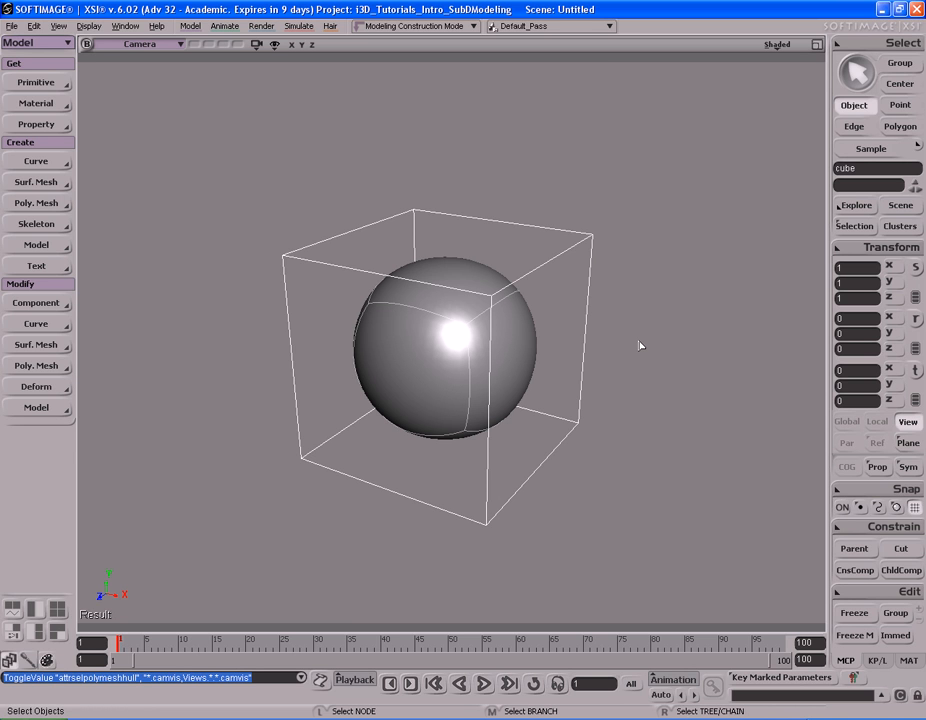
{"action": "key", "text": "ctrl+z"}
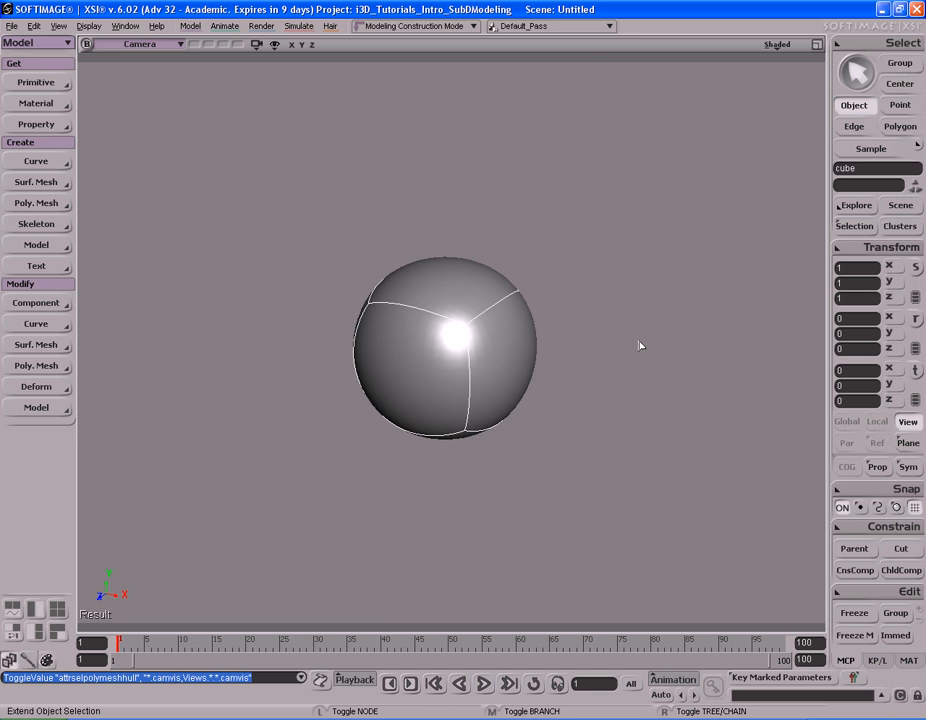
{"action": "key", "text": "ctrl+y"}
{"action": "key", "text": "ctrl+z"}
{"action": "key", "text": "ctrl+y"}
Lower the subdivision level to the plain cube and raise it back to full smoothness, comparing the levels inside the hull
{"action": "key", "text": "minus"}
{"action": "key", "text": "minus"}
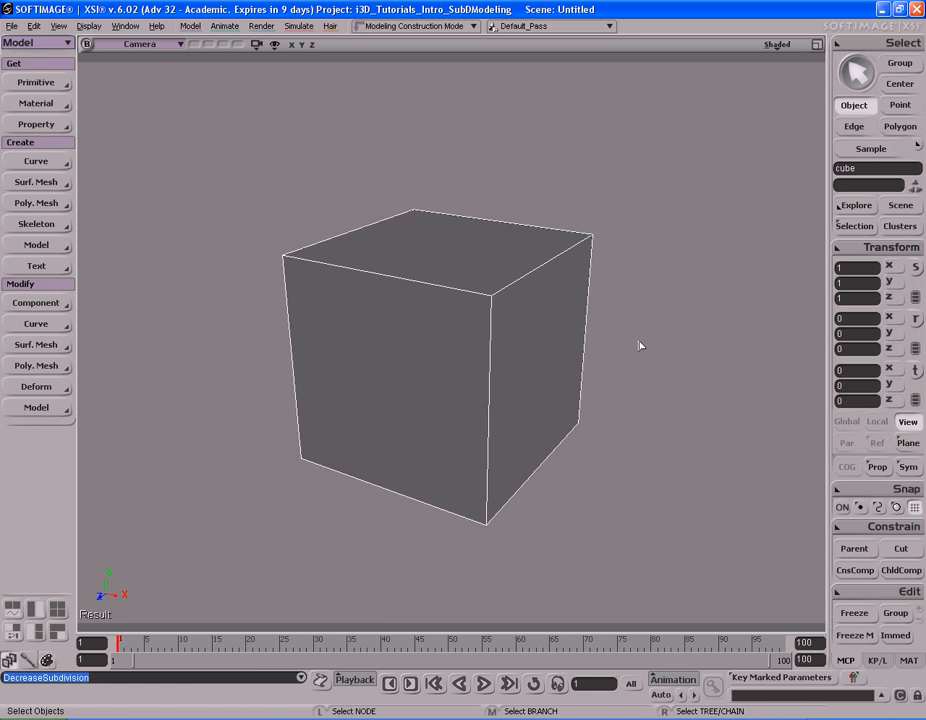
{"action": "key", "text": "plus"}
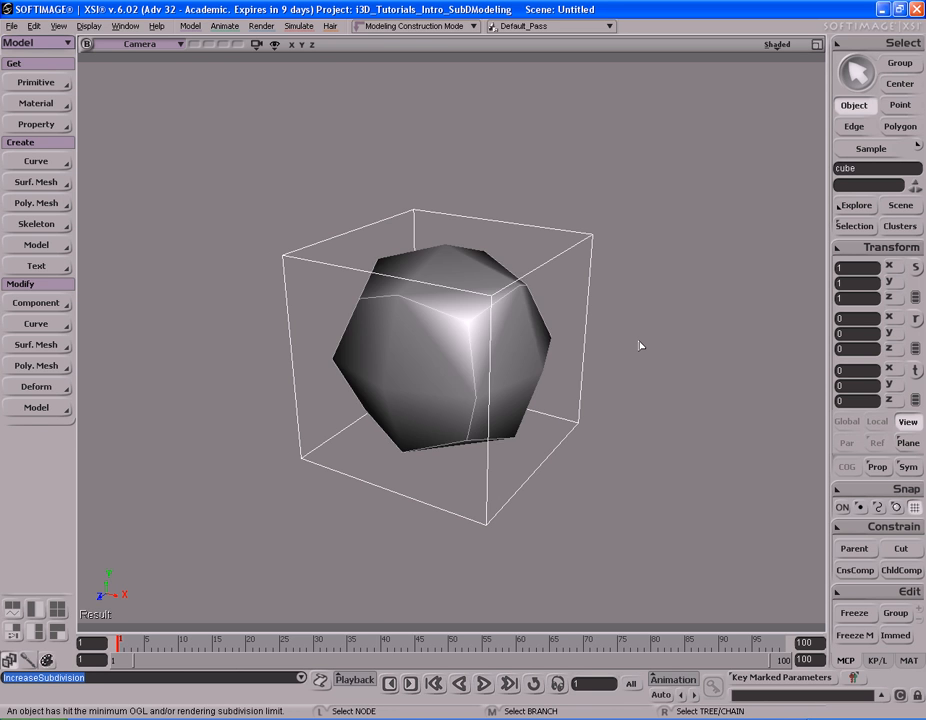
{"action": "key", "text": "plus"}
{"action": "key", "text": "minus"}
{"action": "key", "text": "minus"}
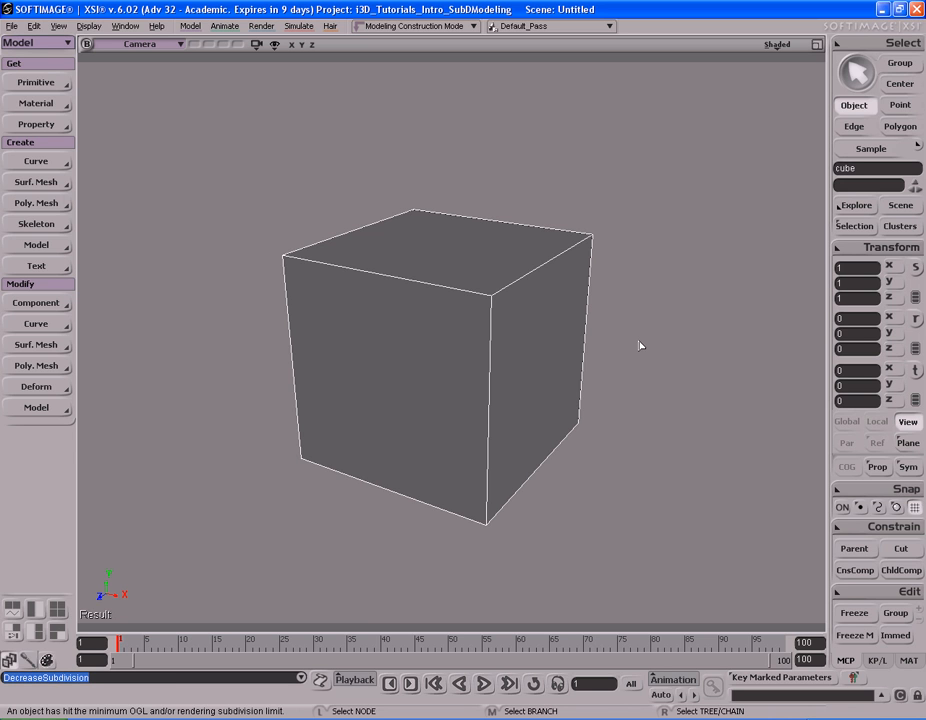
{"action": "key", "text": "plus"}
{"action": "key", "text": "plus"}
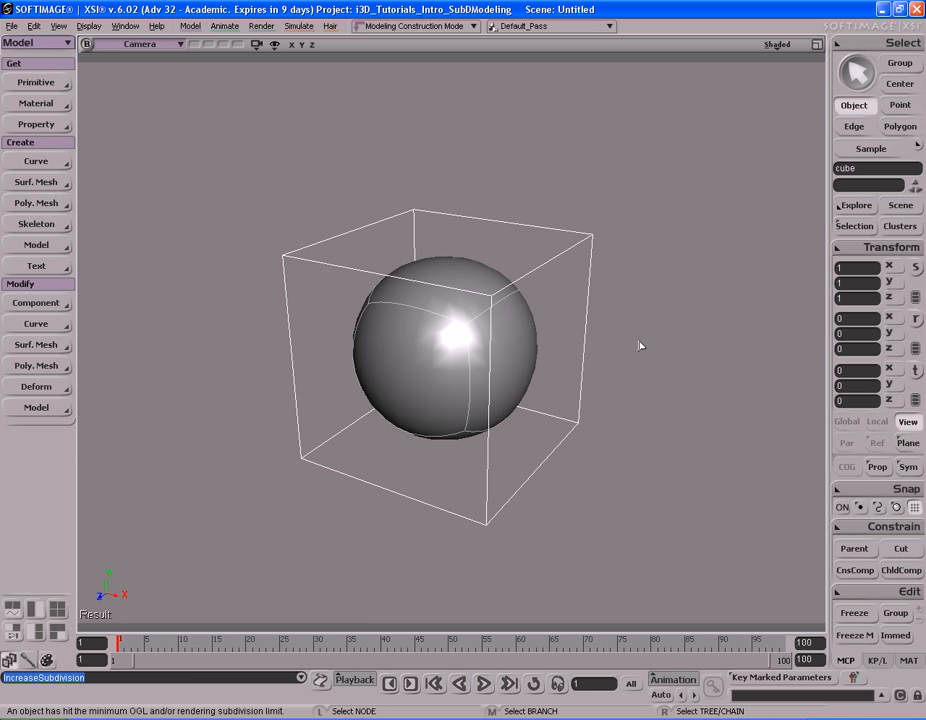
{"action": "key", "text": "plus"}
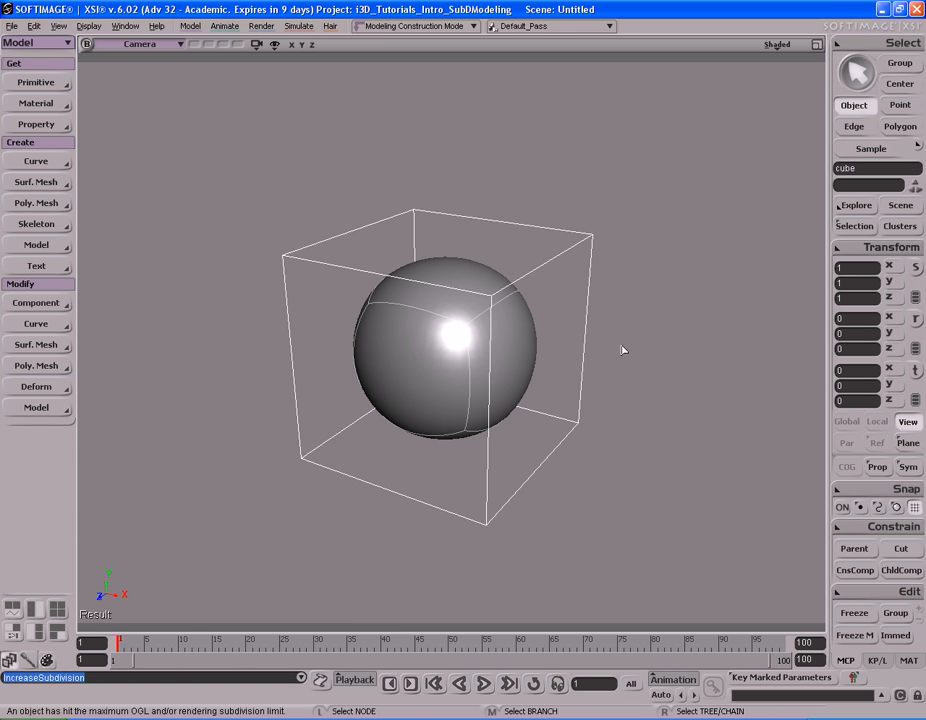
Subdivide the cube's polygons with the Plus type and 2 iterations
{"action": "key", "text": "shift"}
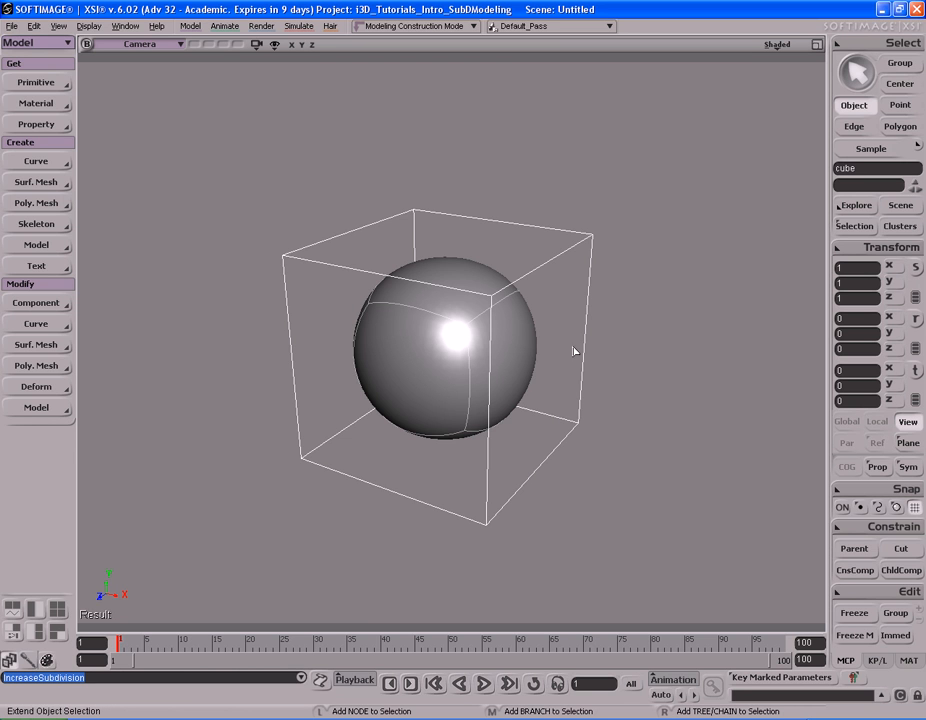
{"action": "key", "text": "ctrl+d"}
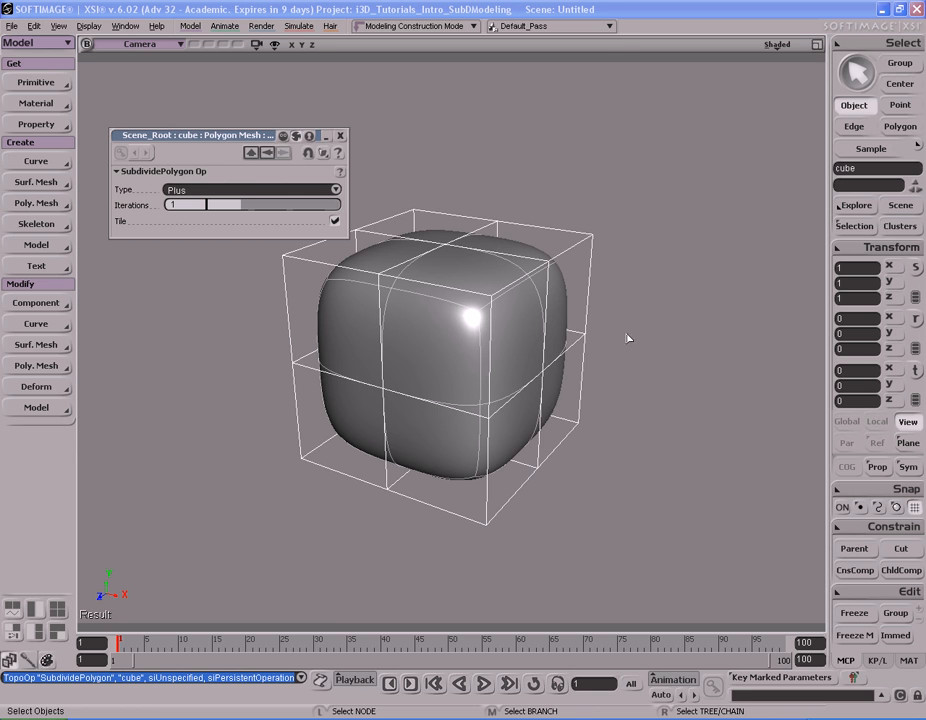
{"action": "left_click_drag", "start_coordinate": [243, 137], "coordinate": [224, 78]}
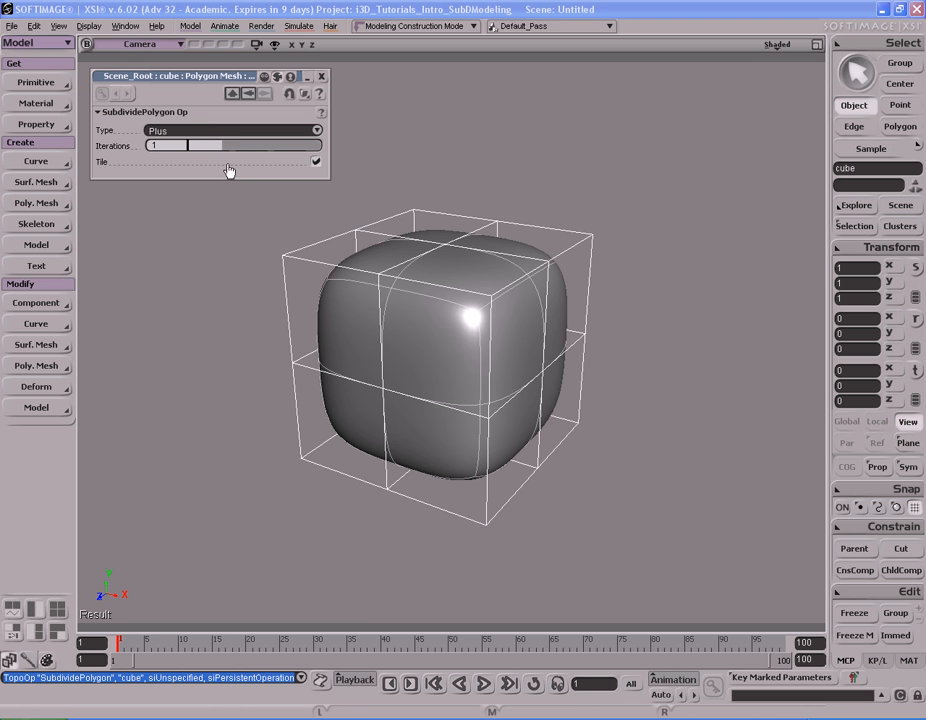
{"action": "left_click_drag", "start_coordinate": [223, 150], "coordinate": [255, 151]}
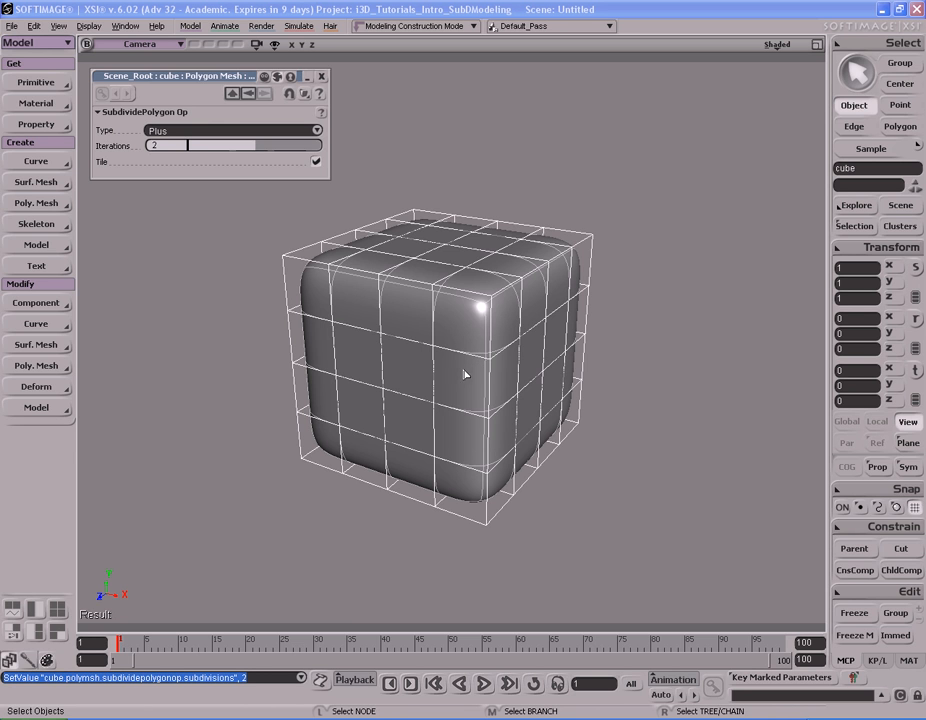
{"action": "left_click", "coordinate": [321, 76]}
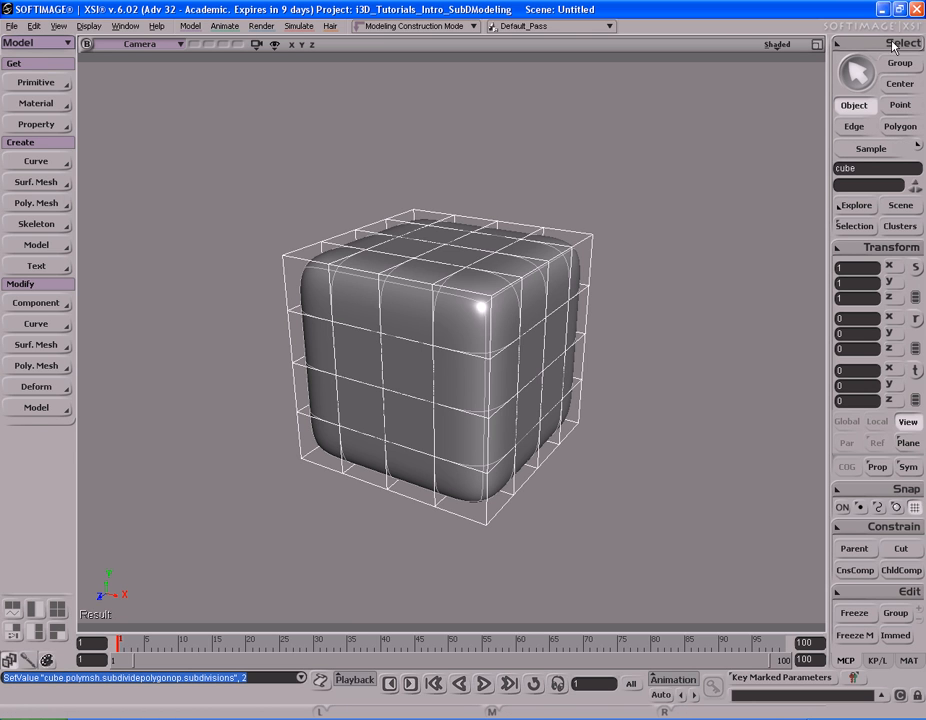
Switch the selection filter through Point, Polygon and Edge, ending on Point to work with the cube's vertices
{"action": "left_click", "coordinate": [900, 105]}
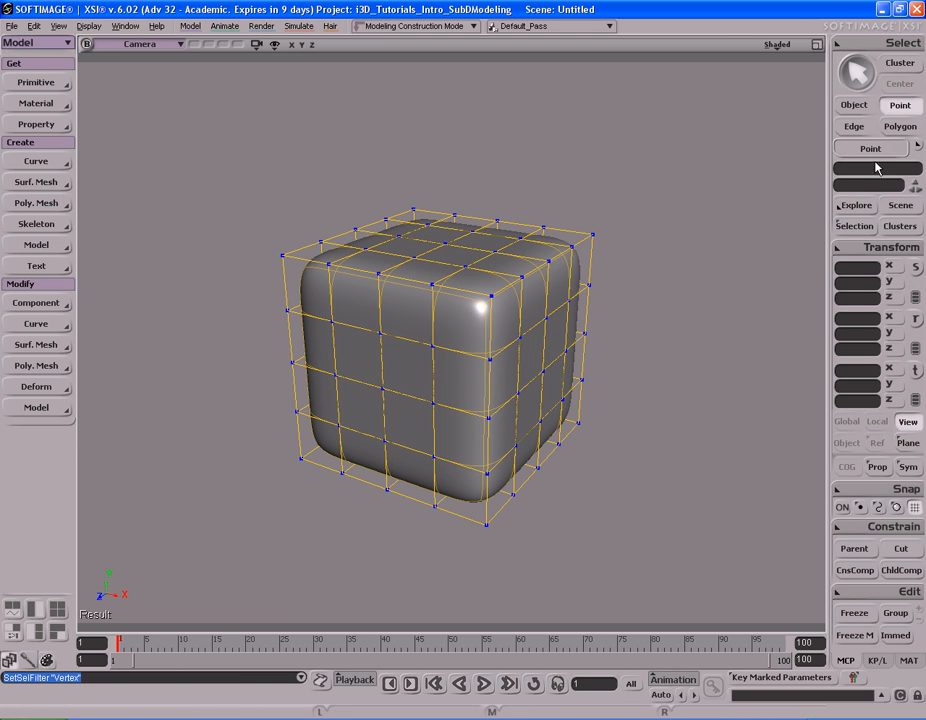
{"action": "left_click", "coordinate": [902, 129]}
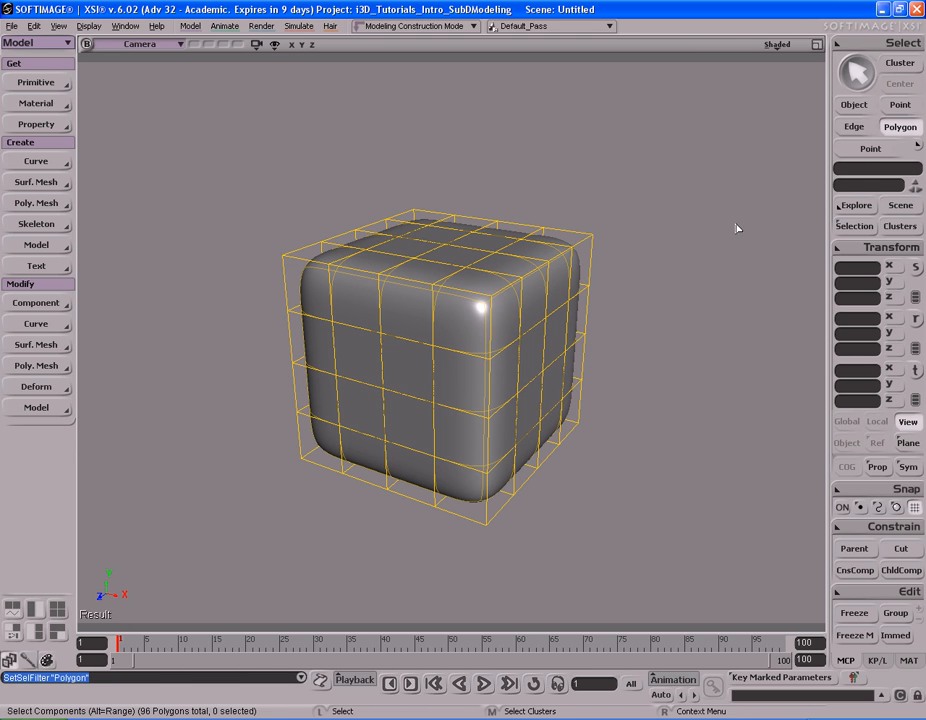
{"action": "left_click", "coordinate": [855, 127]}
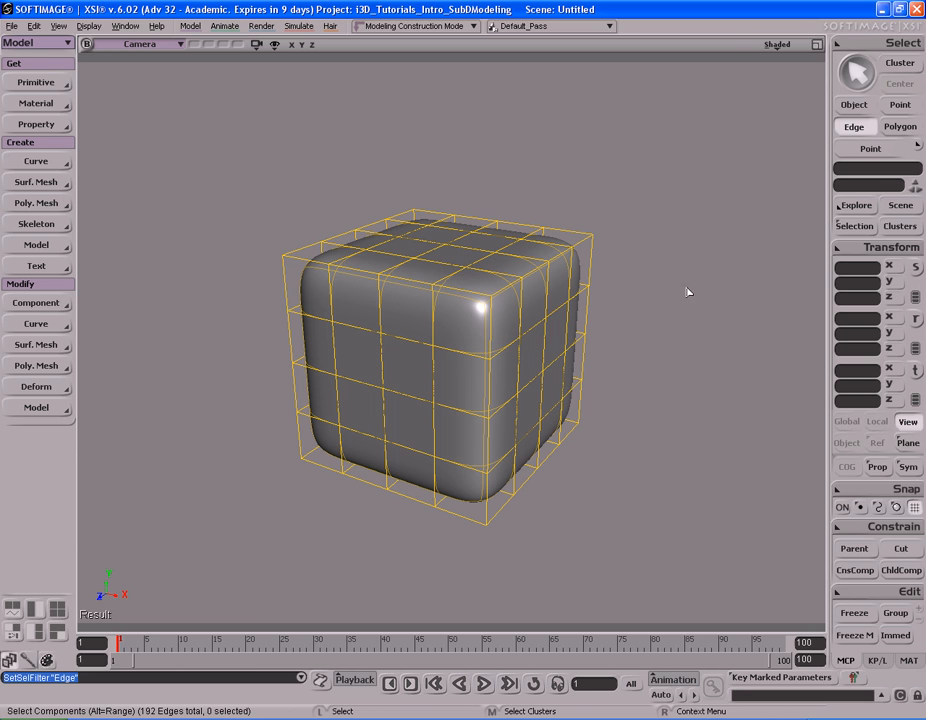
{"action": "left_click", "coordinate": [900, 105]}
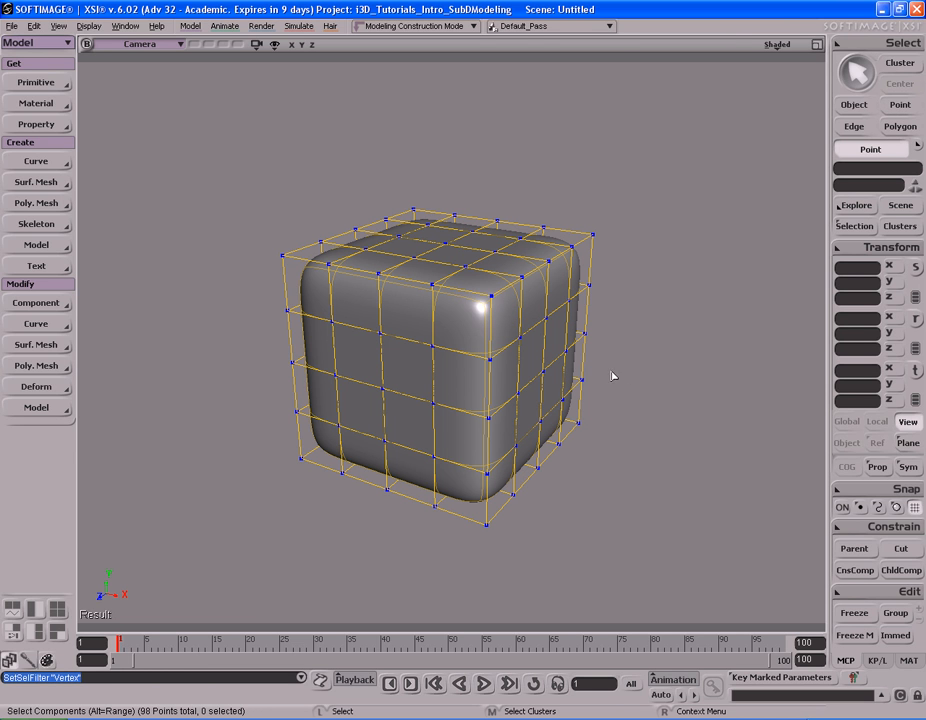
Rectangle-select the vertices across the cube's upper part and around its front corner, clearing the selection after each try
{"action": "left_click_drag", "start_coordinate": [333, 167], "coordinate": [591, 371]}
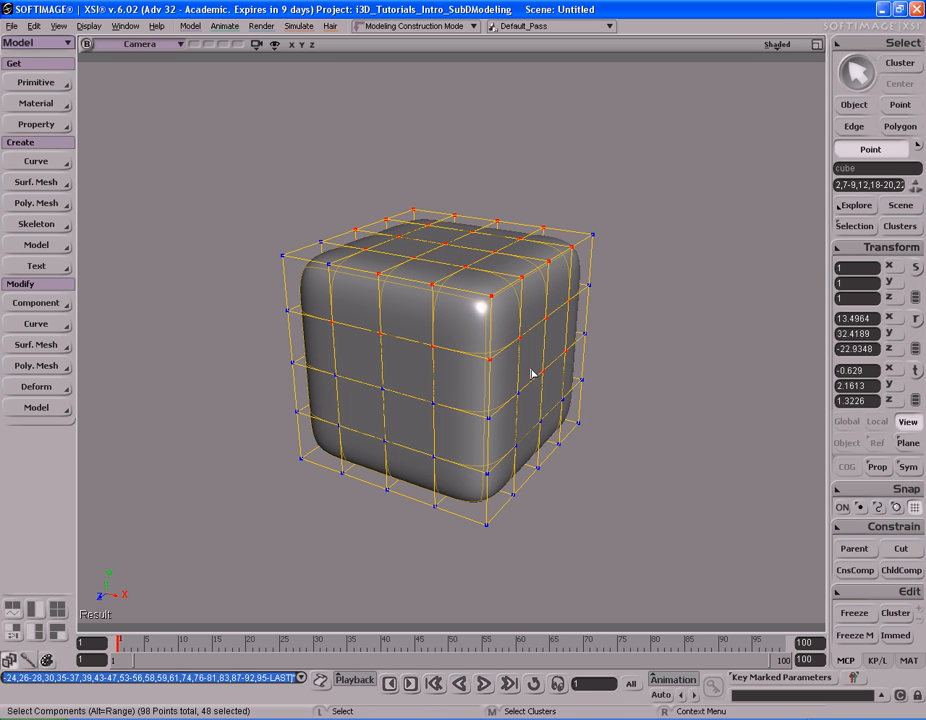
{"action": "left_click", "coordinate": [615, 395]}
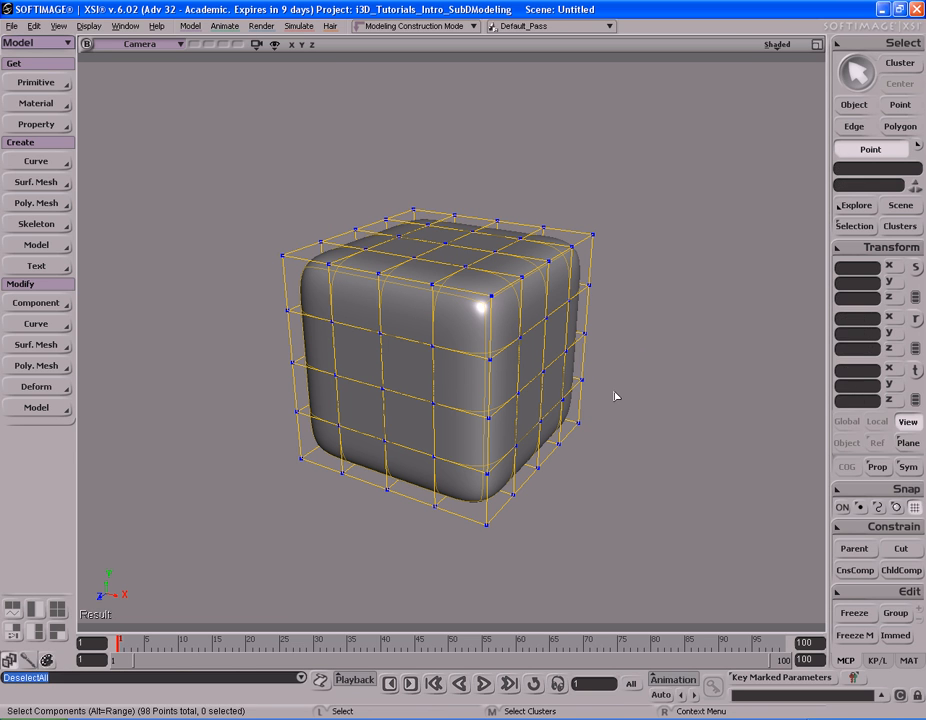
{"action": "left_click_drag", "start_coordinate": [356, 287], "coordinate": [545, 430]}
{"action": "left_click", "coordinate": [698, 383]}
Rectangle-select the cube's polygons around the front corner with the Polygon filter and inspect the selection on the far side
{"action": "left_click", "coordinate": [900, 128]}
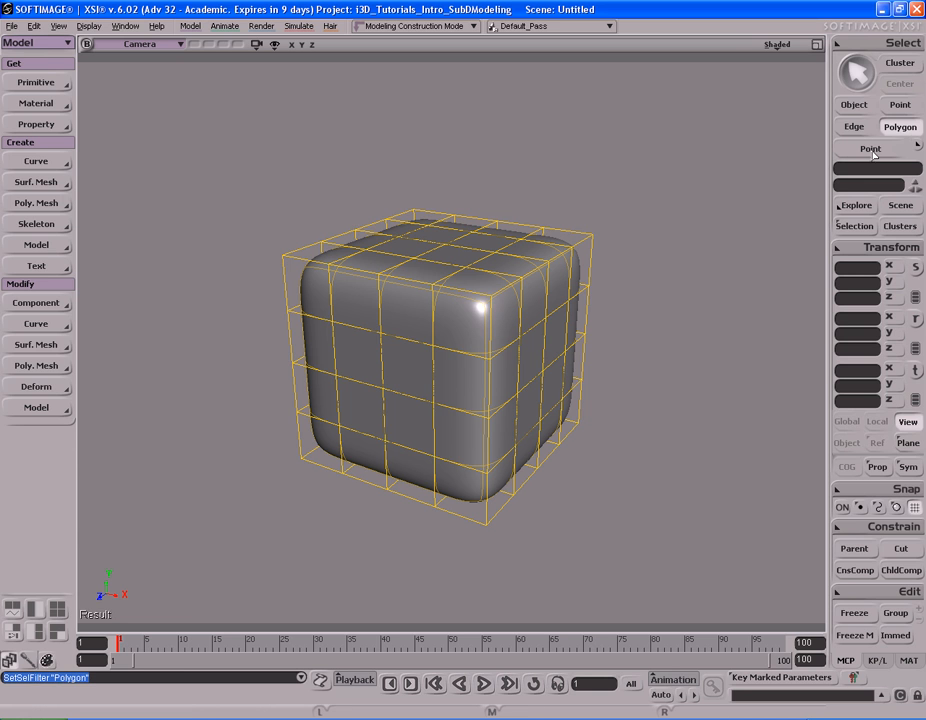
{"action": "left_click_drag", "start_coordinate": [345, 195], "coordinate": [585, 479]}
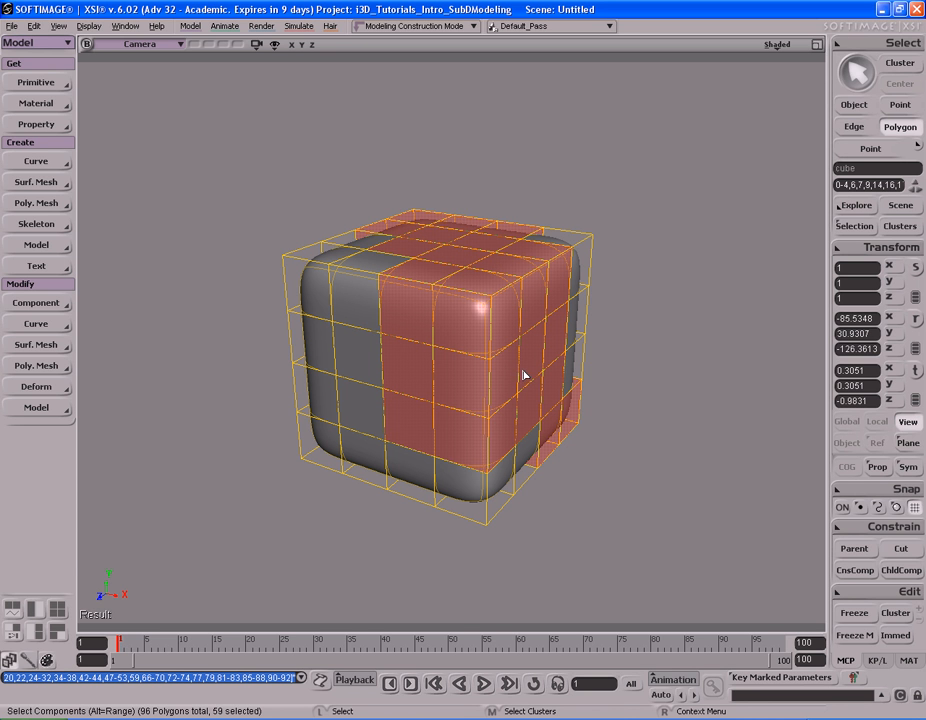
{"action": "key", "text": "s"}
{"action": "right_click_drag", "start_coordinate": [682, 341], "coordinate": [509, 271]}
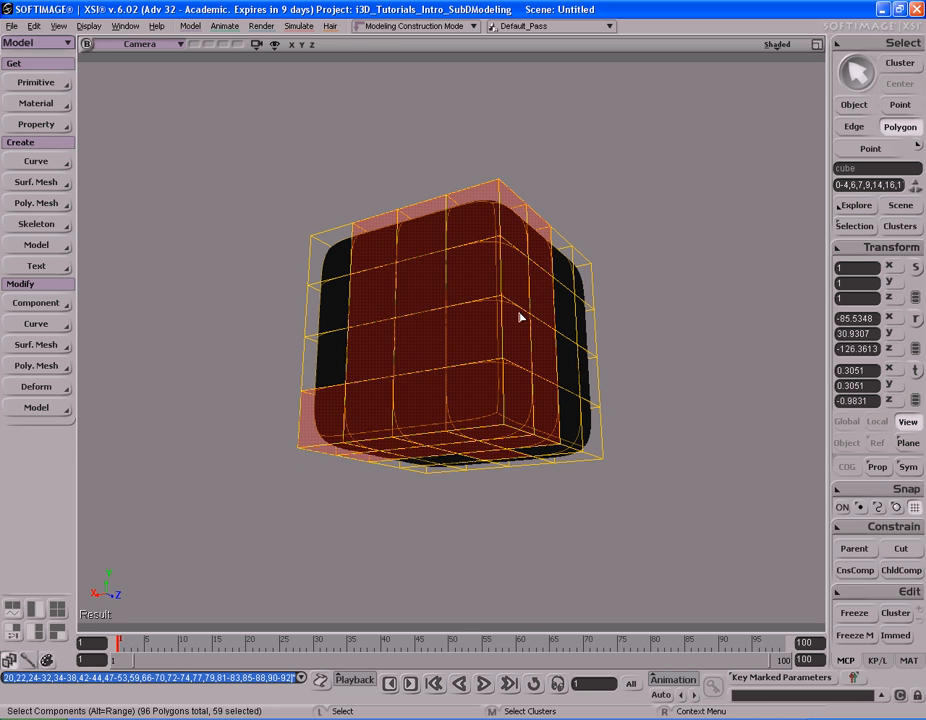
{"action": "key", "text": "s"}
{"action": "right_click_drag", "start_coordinate": [438, 252], "coordinate": [575, 320]}
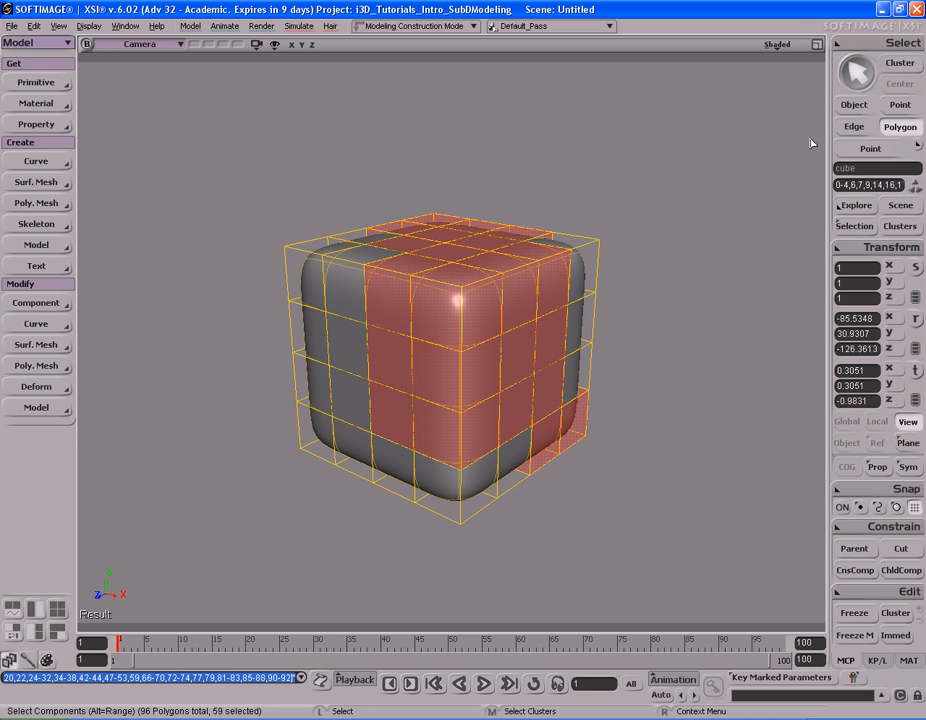
Set the selection filter to Edge and rectangle-select the edges around the cube's upper front corner
{"action": "left_click", "coordinate": [853, 126]}
{"action": "left_click_drag", "start_coordinate": [372, 203], "coordinate": [566, 405]}
{"action": "key", "text": "s"}
{"action": "mouse_move", "coordinate": [564, 300]}
{"action": "right_mouse_down"}
{"action": "mouse_move", "coordinate": [563, 341]}
{"action": "mouse_move", "coordinate": [504, 348]}
{"action": "mouse_move", "coordinate": [413, 304]}
{"action": "mouse_move", "coordinate": [467, 368]}
{"action": "mouse_move", "coordinate": [553, 320]}
{"action": "mouse_move", "coordinate": [556, 309]}
{"action": "right_mouse_up"}
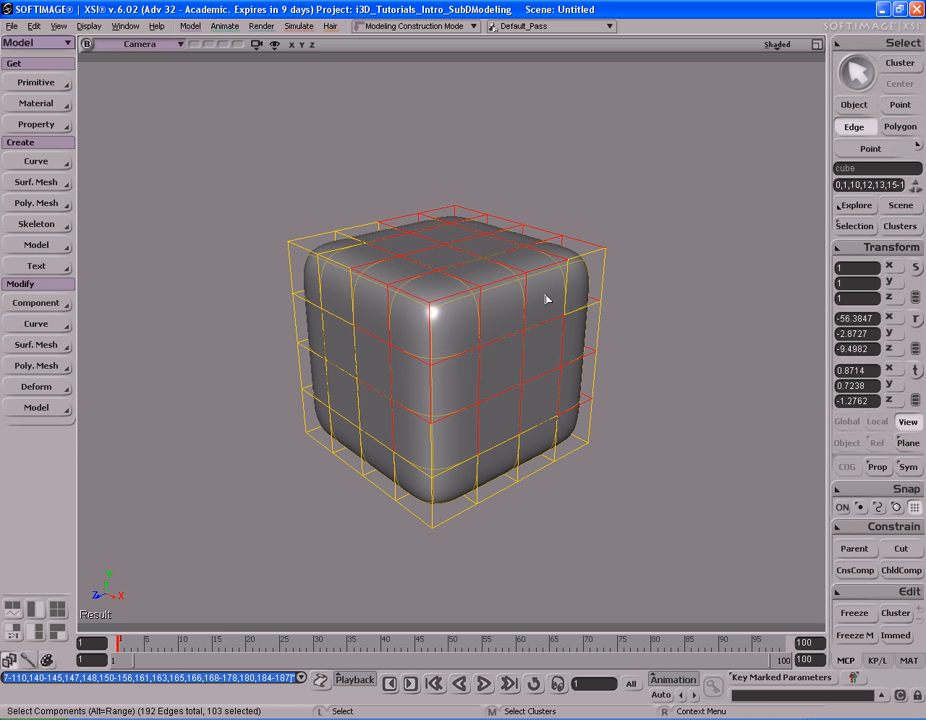
{"action": "key", "text": "s"}
{"action": "right_click_drag", "start_coordinate": [558, 376], "coordinate": [550, 349]}
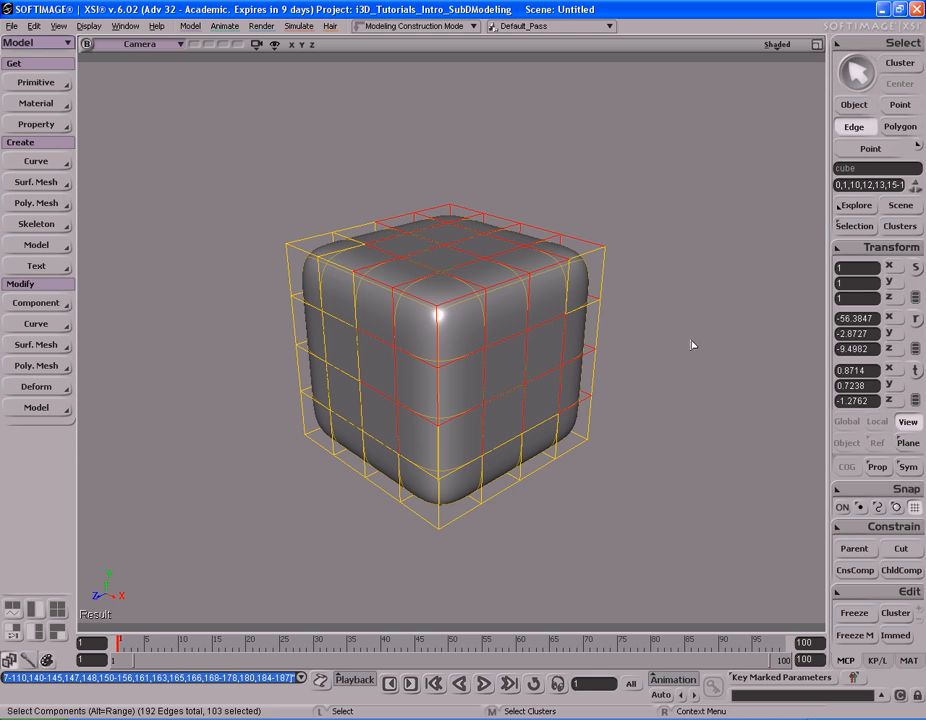
Add and toggle edges with further rectangle selections over the cube's upper part, and clear the edge selection
{"action": "left_click_drag", "start_coordinate": [362, 199], "coordinate": [580, 420], "text": "shift"}
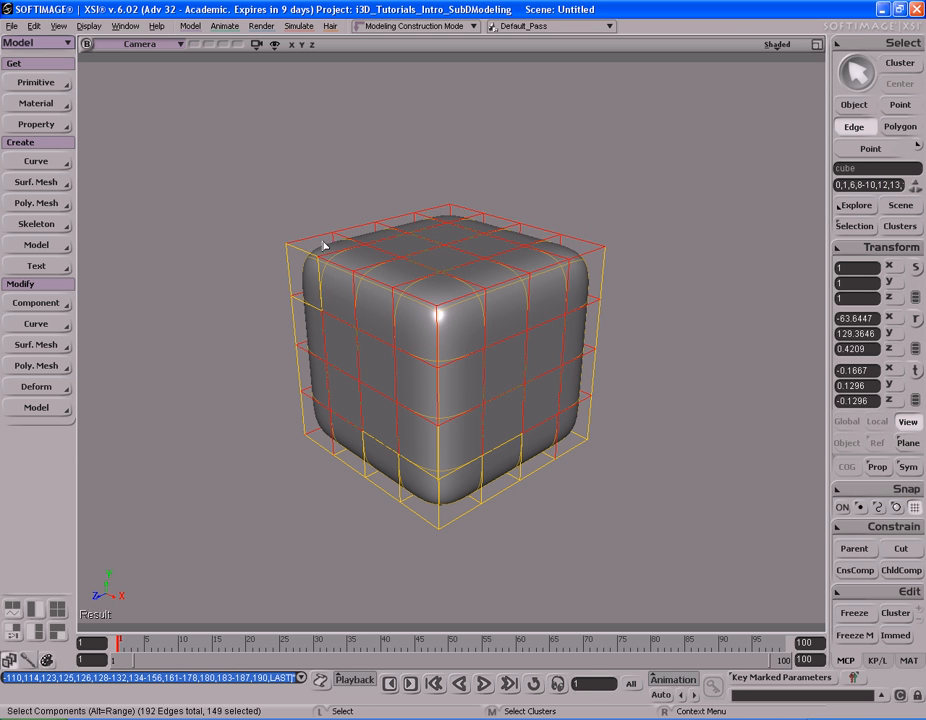
{"action": "left_click_drag", "start_coordinate": [316, 197], "coordinate": [537, 389], "text": "ctrl+shift"}
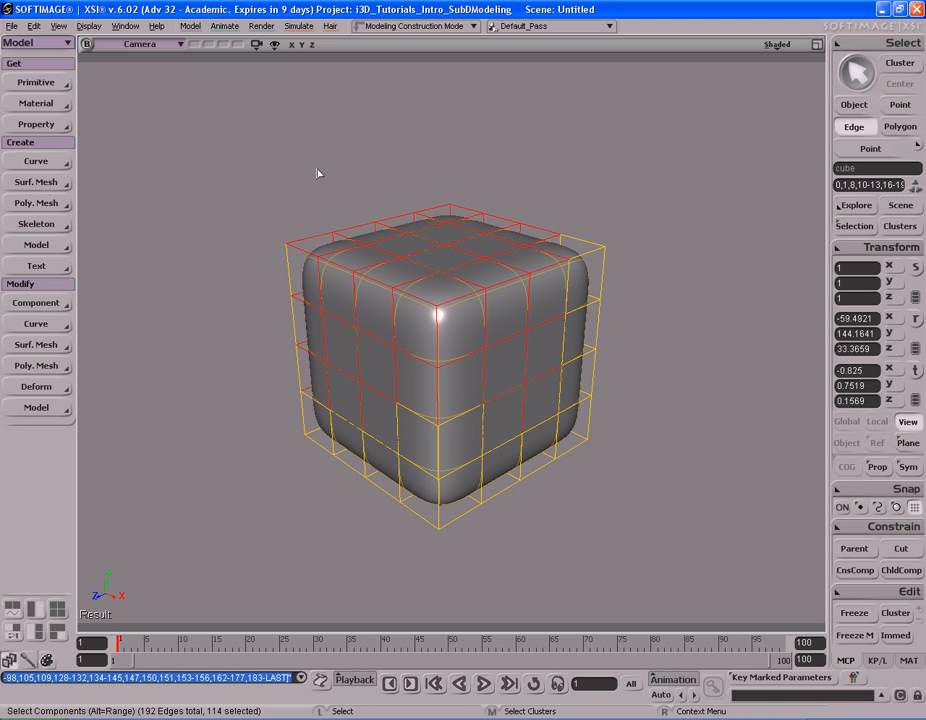
{"action": "left_click_drag", "start_coordinate": [315, 166], "coordinate": [576, 404]}
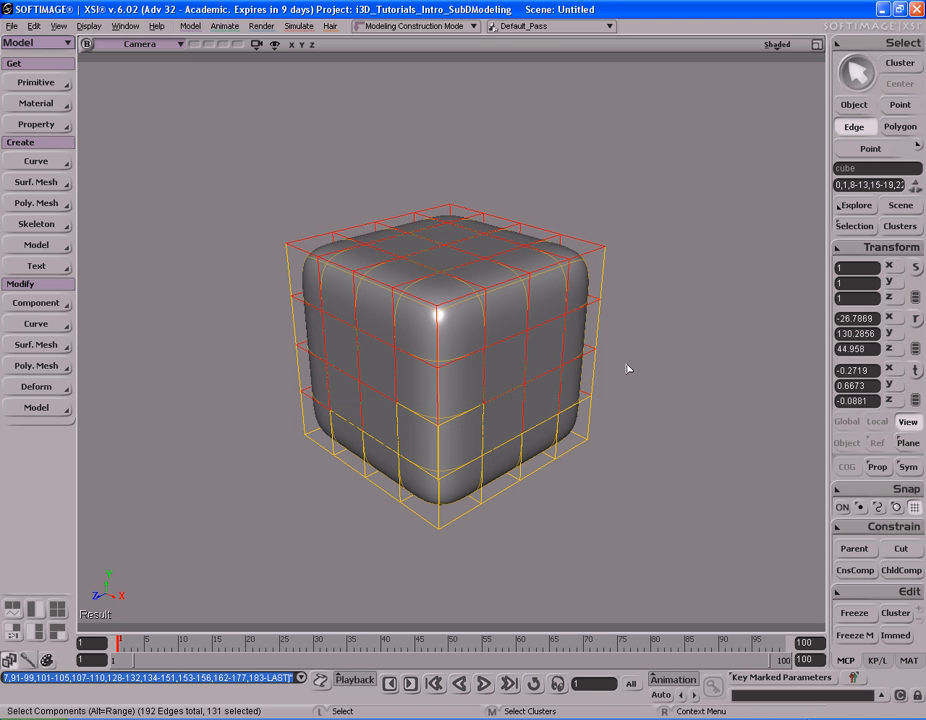
{"action": "key", "text": "s"}
{"action": "right_click_drag", "start_coordinate": [624, 374], "coordinate": [622, 380]}
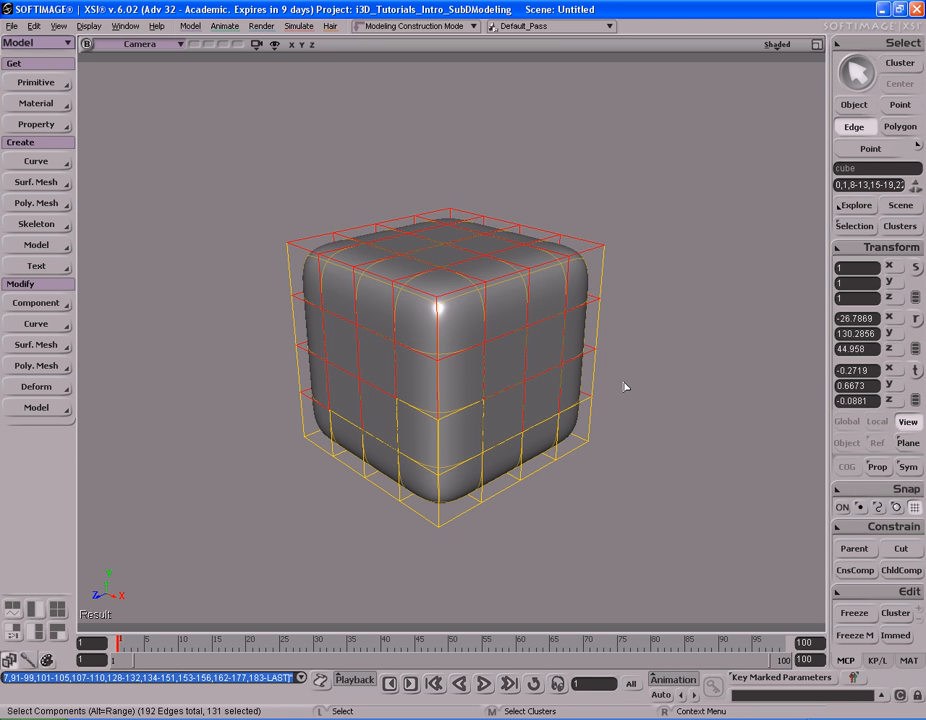
{"action": "key", "text": "s"}
{"action": "right_click_drag", "start_coordinate": [622, 370], "coordinate": [627, 366]}
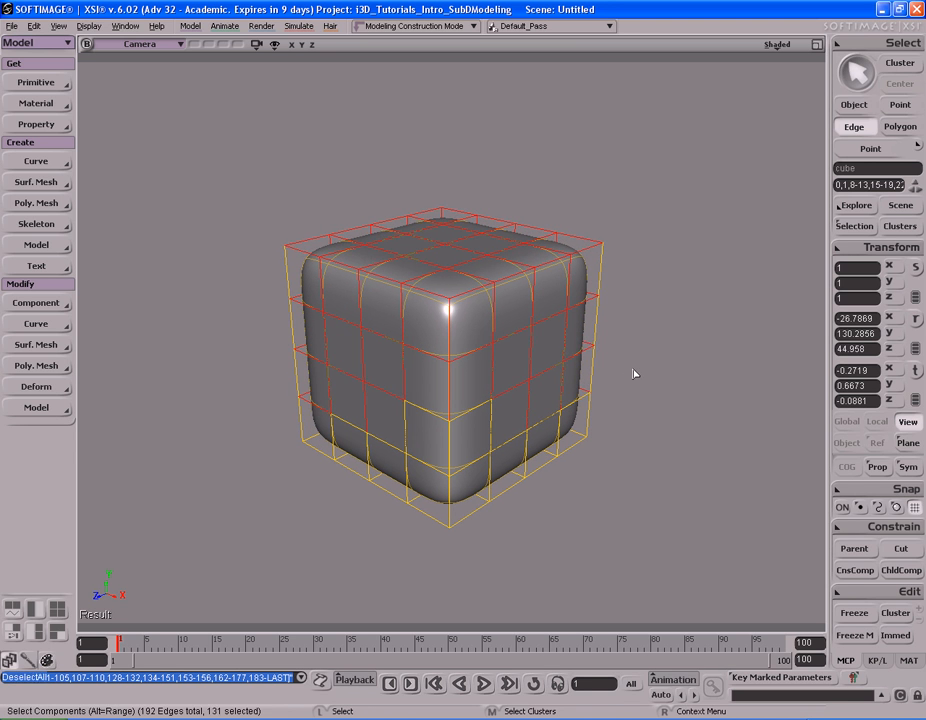
{"action": "left_click", "coordinate": [632, 369]}
Rectangle-select the edges around the front corner, inspect them from all sides of the cube, and deselect everything
{"action": "key", "text": "s"}
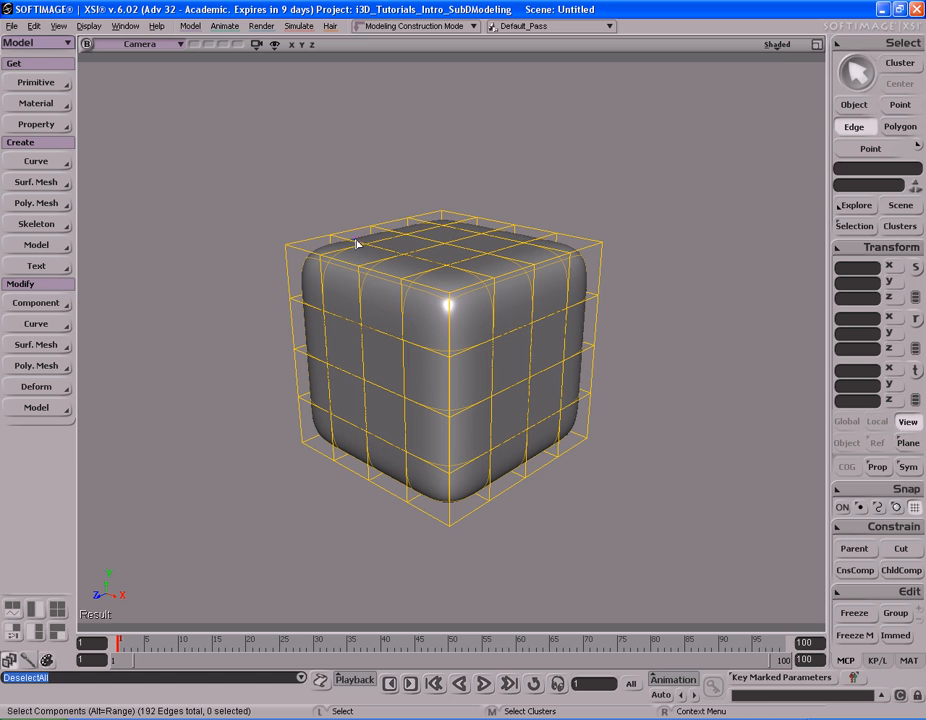
{"action": "left_click_drag", "start_coordinate": [355, 242], "coordinate": [535, 438]}
{"action": "key", "text": "s"}
{"action": "right_click_drag", "start_coordinate": [535, 438], "coordinate": [453, 307]}
{"action": "key", "text": "s"}
{"action": "right_click_drag", "start_coordinate": [384, 323], "coordinate": [501, 415]}
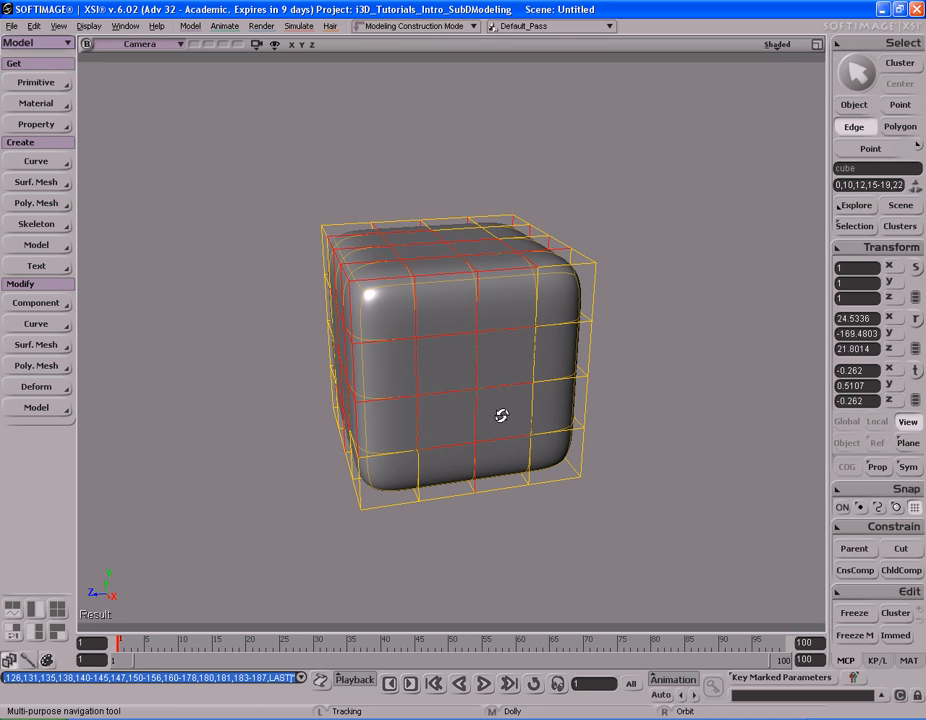
{"action": "key", "text": "ctrl+shift+a"}
{"action": "key", "text": "s"}
{"action": "right_click_drag", "start_coordinate": [571, 383], "coordinate": [593, 391]}
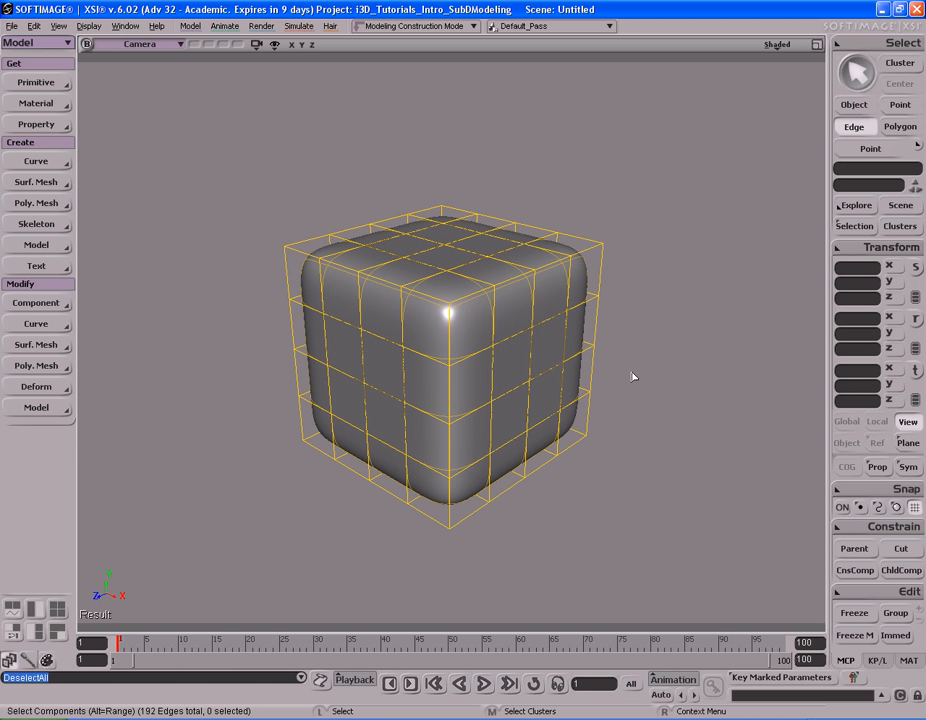
Activate raycast polygon selection, clear the selected polygons, and switch back to rectangle polygon selection
{"action": "key", "text": "s"}
{"action": "right_click_drag", "start_coordinate": [652, 399], "coordinate": [651, 401]}
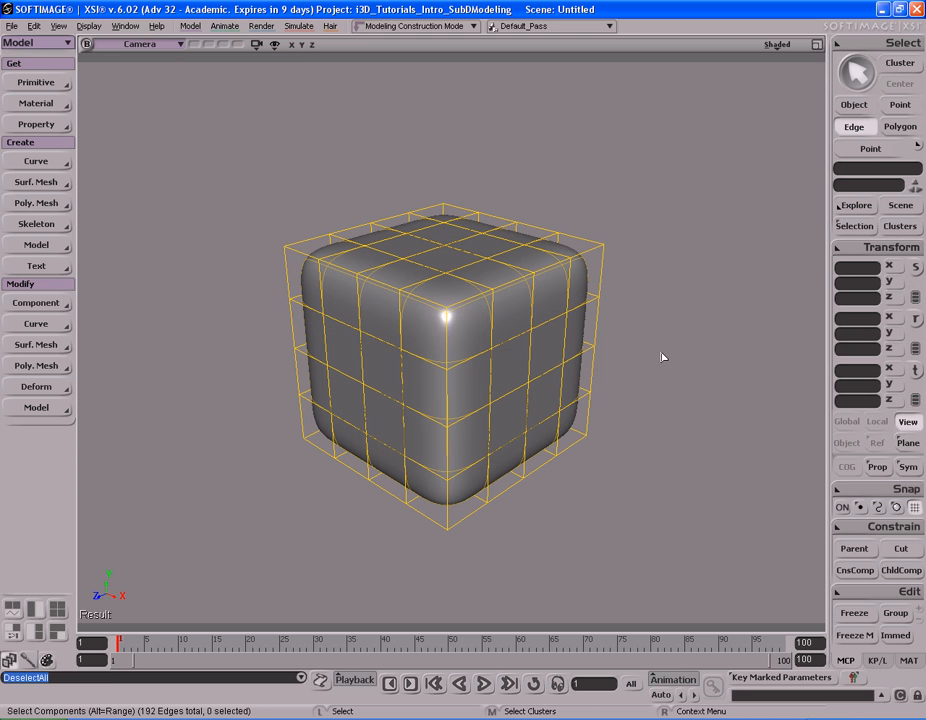
{"action": "key", "text": "u"}
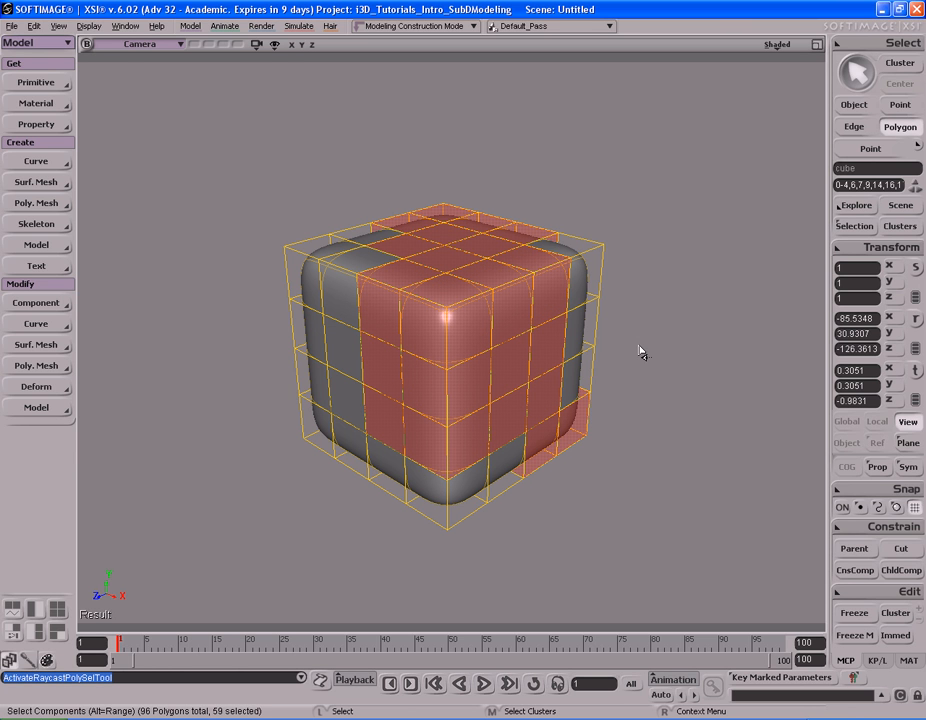
{"action": "left_click", "coordinate": [658, 339]}
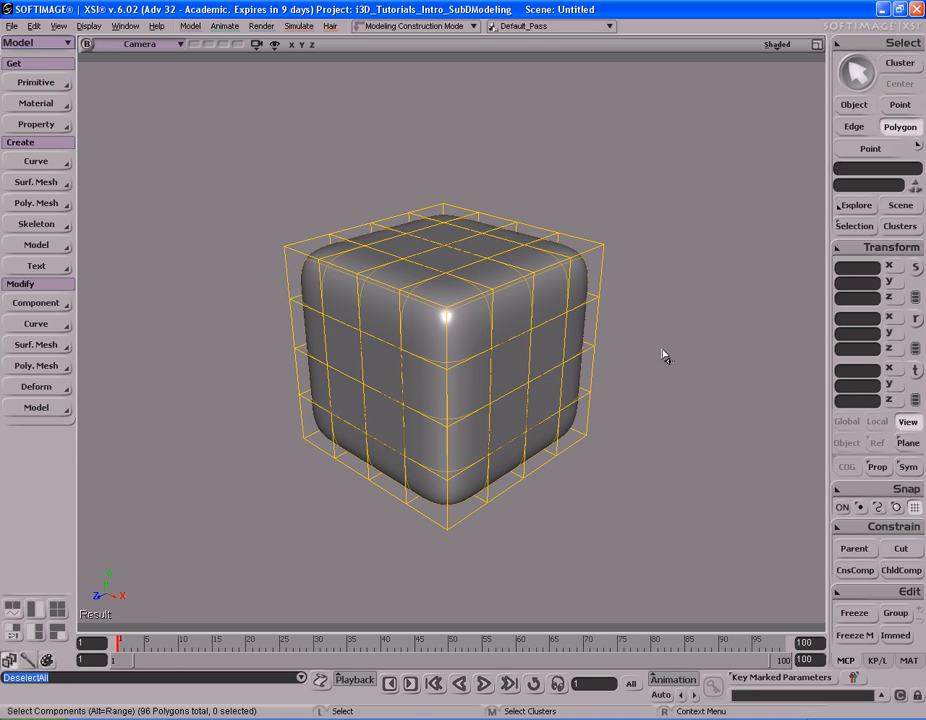
{"action": "key", "text": "u"}
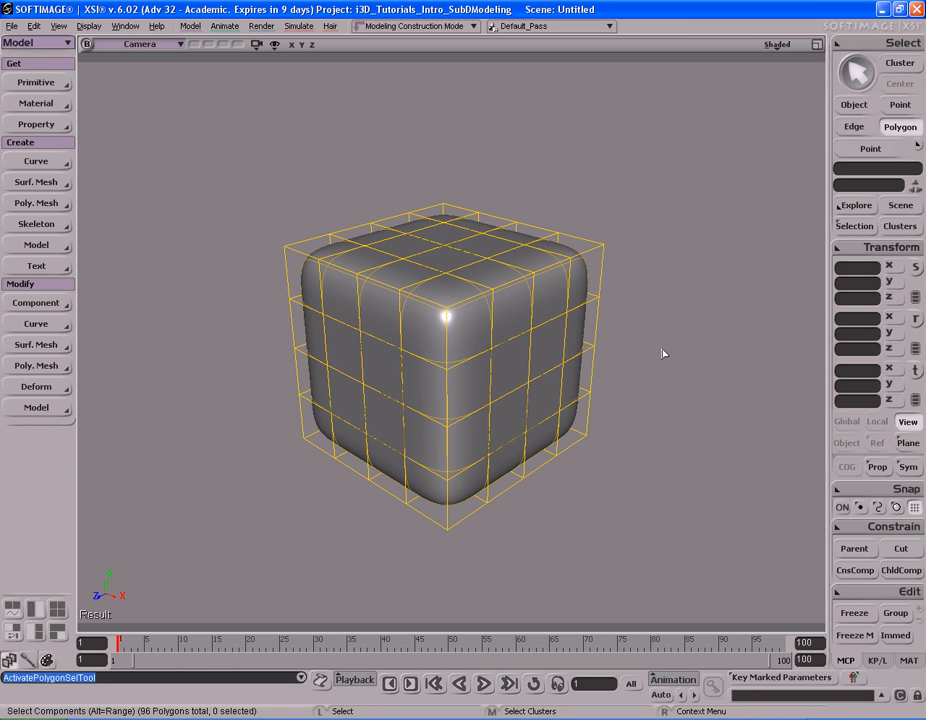
Select the visible polygons around the cube's front corner by raycast and check that the far side stays unselected
{"action": "key", "text": "y"}
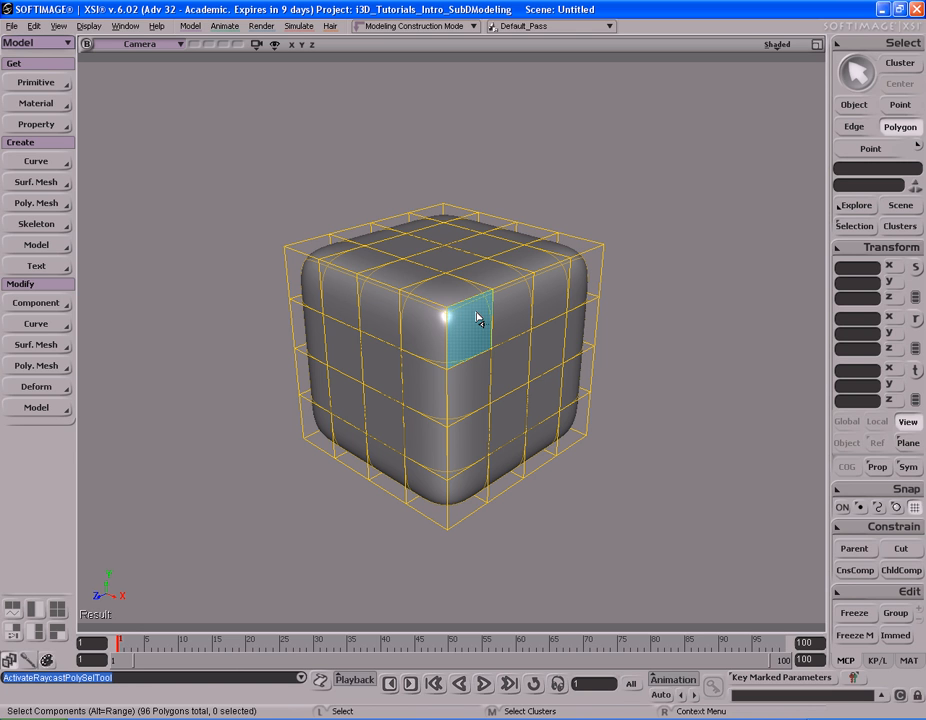
{"action": "mouse_move", "coordinate": [477, 318]}
{"action": "left_mouse_down"}
{"action": "mouse_move", "coordinate": [477, 389]}
{"action": "mouse_move", "coordinate": [466, 404]}
{"action": "mouse_move", "coordinate": [430, 393]}
{"action": "mouse_move", "coordinate": [426, 269]}
{"action": "mouse_move", "coordinate": [442, 229]}
{"action": "mouse_move", "coordinate": [500, 287]}
{"action": "mouse_move", "coordinate": [508, 387]}
{"action": "mouse_move", "coordinate": [424, 447]}
{"action": "mouse_move", "coordinate": [389, 403]}
{"action": "mouse_move", "coordinate": [390, 348]}
{"action": "mouse_move", "coordinate": [343, 316]}
{"action": "mouse_move", "coordinate": [448, 267]}
{"action": "left_mouse_up"}
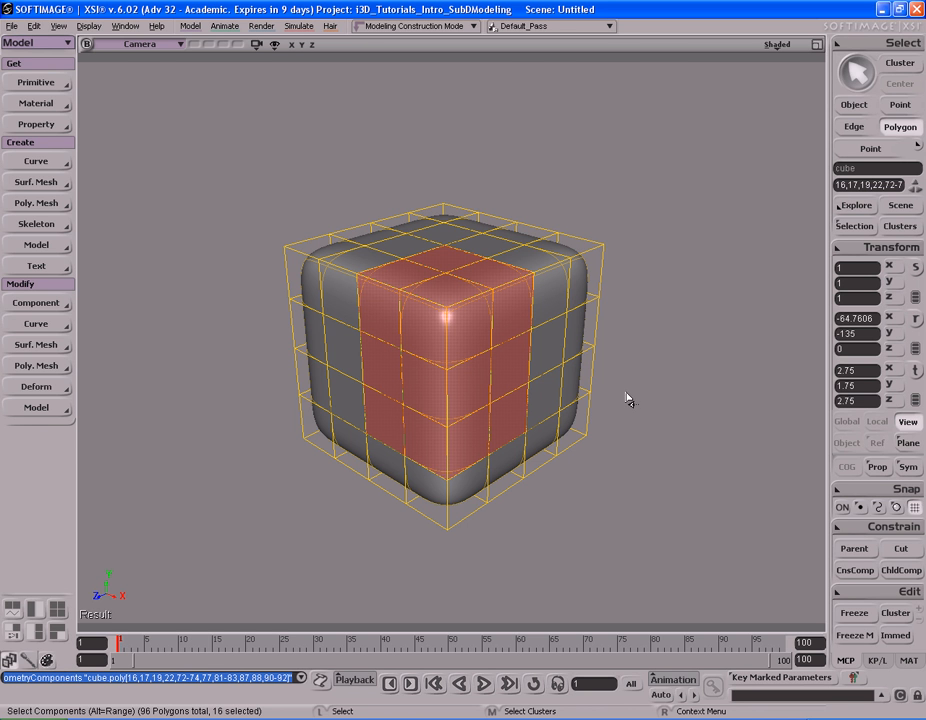
{"action": "key", "text": "s"}
{"action": "right_click_drag", "start_coordinate": [678, 389], "coordinate": [533, 296]}
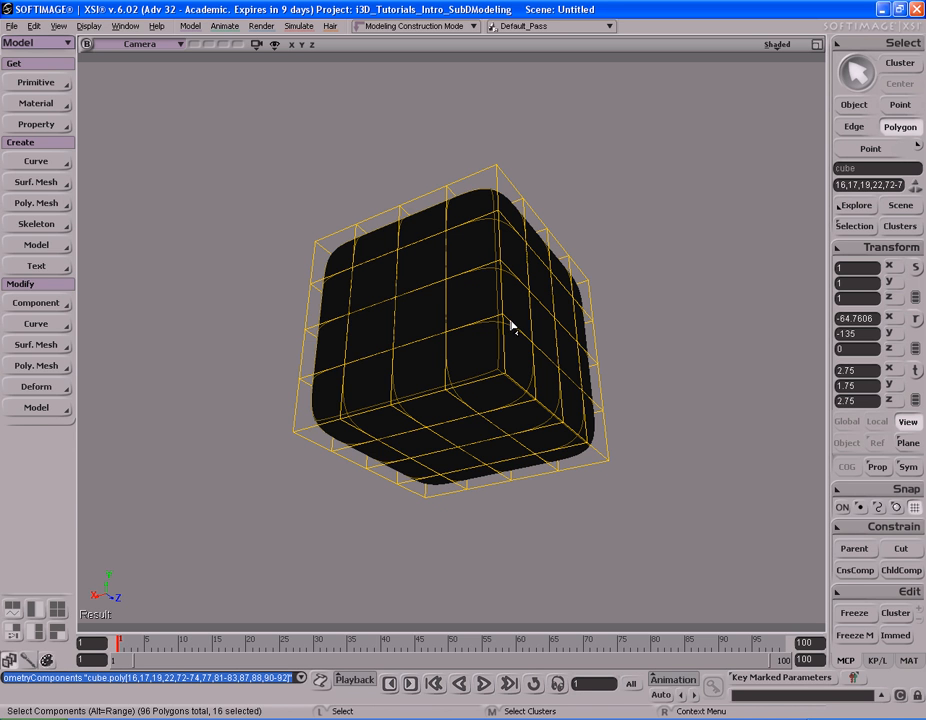
{"action": "key", "text": "s"}
{"action": "right_click_drag", "start_coordinate": [438, 277], "coordinate": [563, 368]}
{"action": "key", "text": "space"}
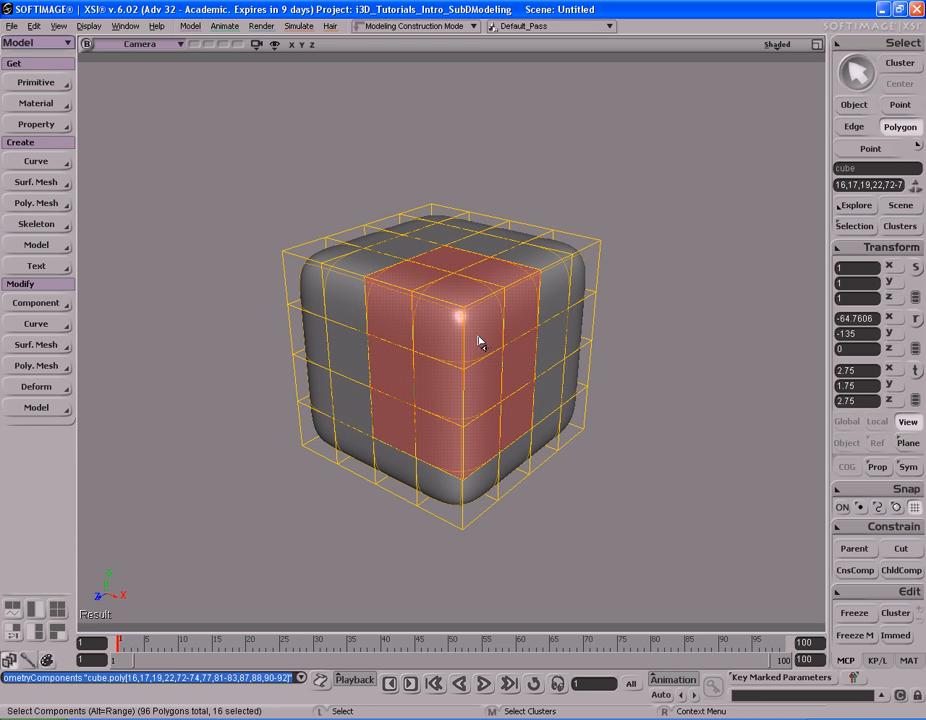
{"action": "key", "text": "s"}
{"action": "right_click_drag", "start_coordinate": [634, 329], "coordinate": [635, 329]}
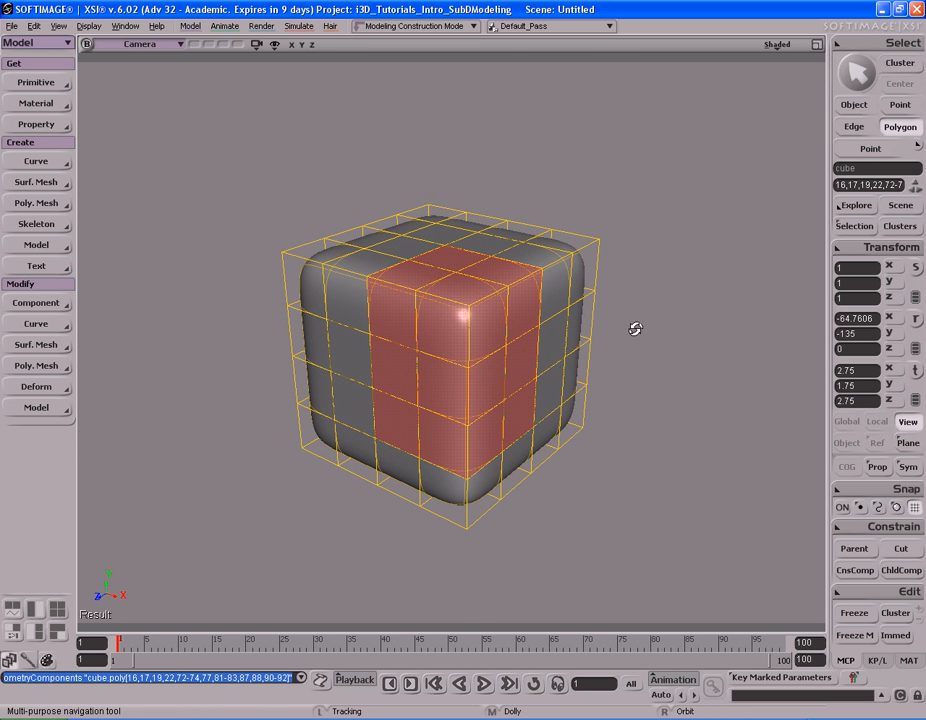
{"action": "key", "text": "space"}
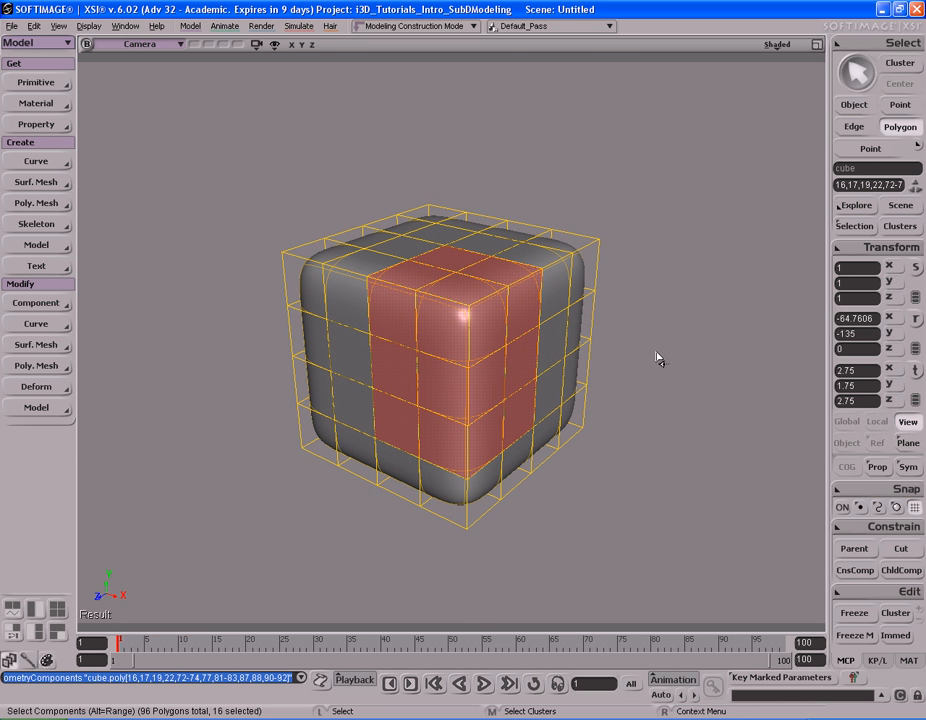
{"action": "key", "text": "s"}
{"action": "right_click_drag", "start_coordinate": [645, 343], "coordinate": [644, 341]}
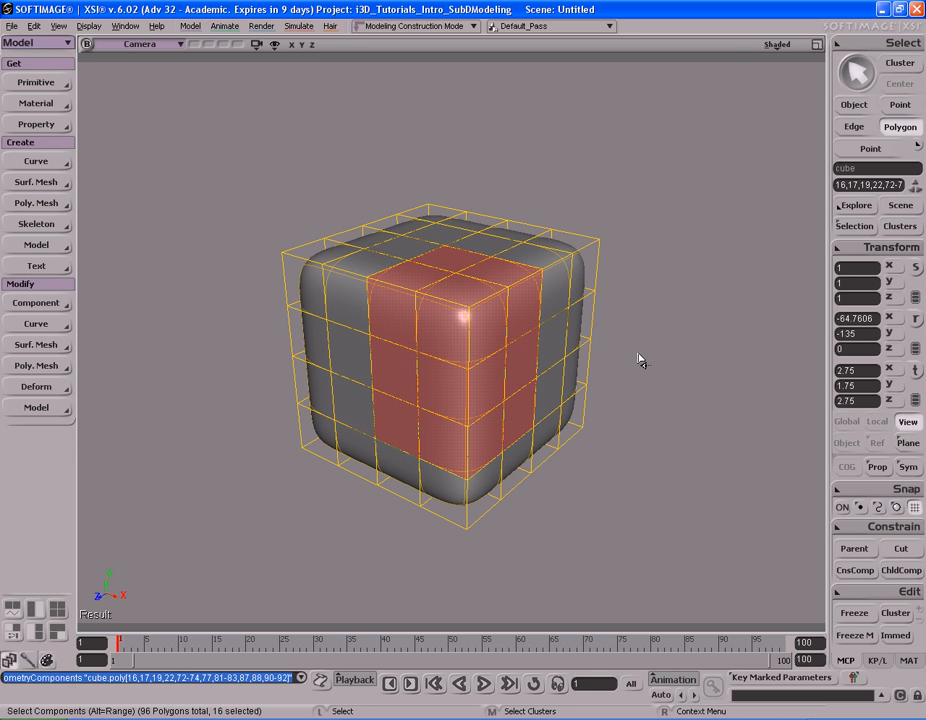
Select edges around the front corner with raycast edge selection, inspect the cube's far side, and clear the selection
{"action": "key", "text": "e"}
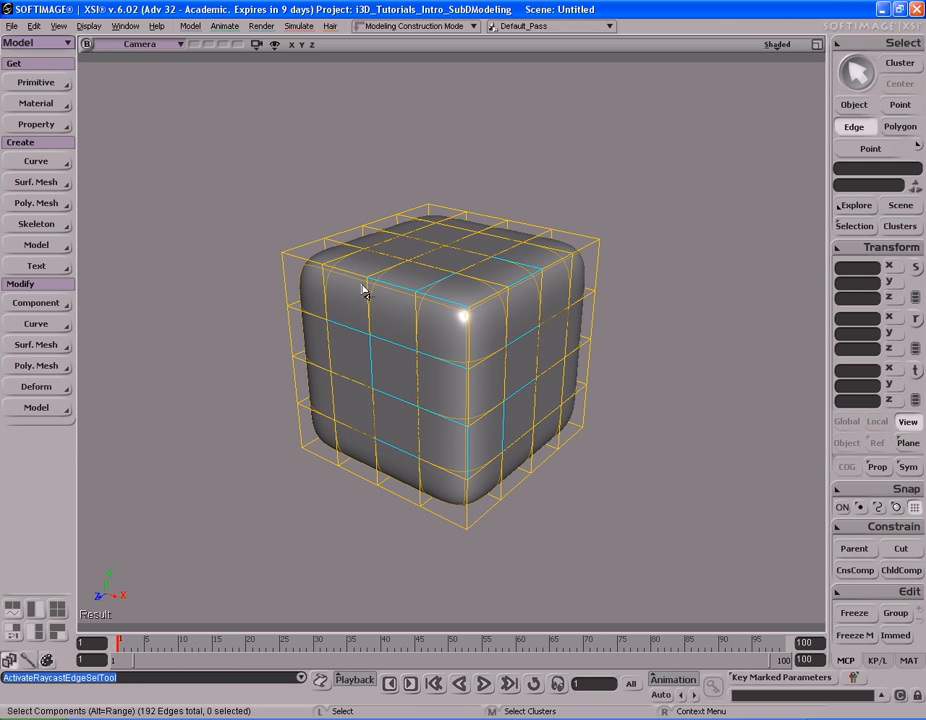
{"action": "left_click", "coordinate": [488, 374]}
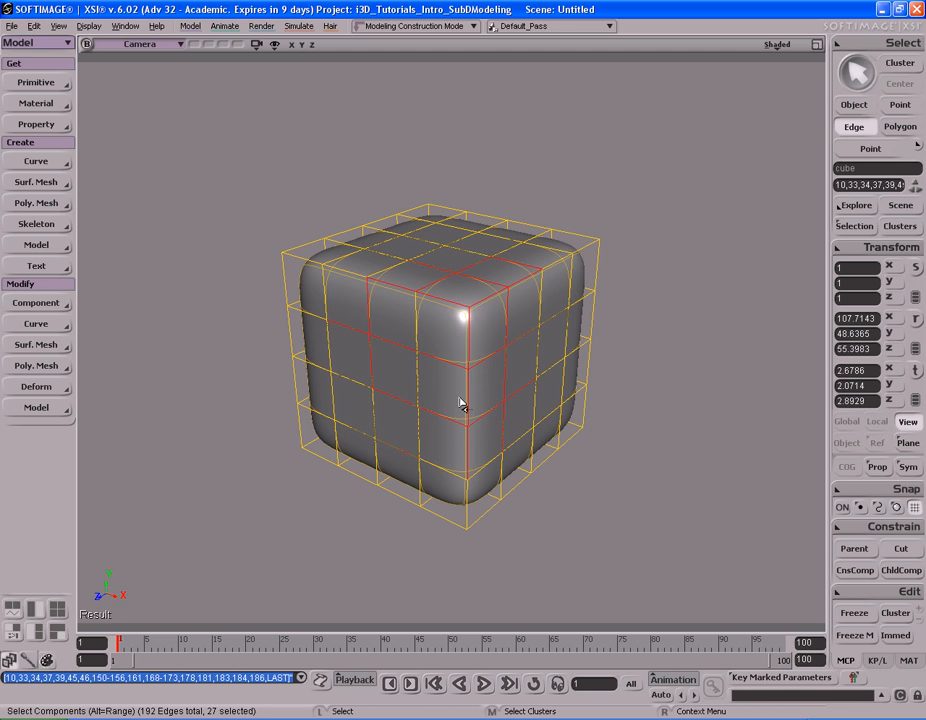
{"action": "key", "text": "s"}
{"action": "mouse_move", "coordinate": [585, 374]}
{"action": "right_mouse_down"}
{"action": "mouse_move", "coordinate": [612, 368]}
{"action": "mouse_move", "coordinate": [506, 317]}
{"action": "mouse_move", "coordinate": [465, 248]}
{"action": "mouse_move", "coordinate": [459, 265]}
{"action": "right_mouse_up"}
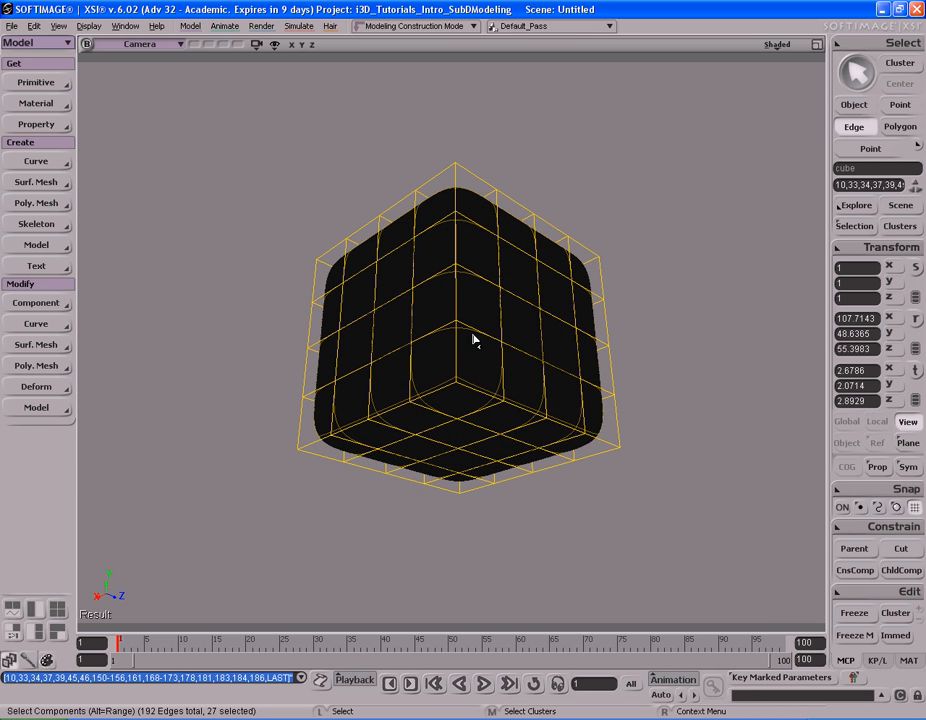
{"action": "key", "text": "s"}
{"action": "mouse_move", "coordinate": [407, 283]}
{"action": "right_mouse_down"}
{"action": "mouse_move", "coordinate": [498, 358]}
{"action": "mouse_move", "coordinate": [593, 383]}
{"action": "mouse_move", "coordinate": [584, 394]}
{"action": "right_mouse_up"}
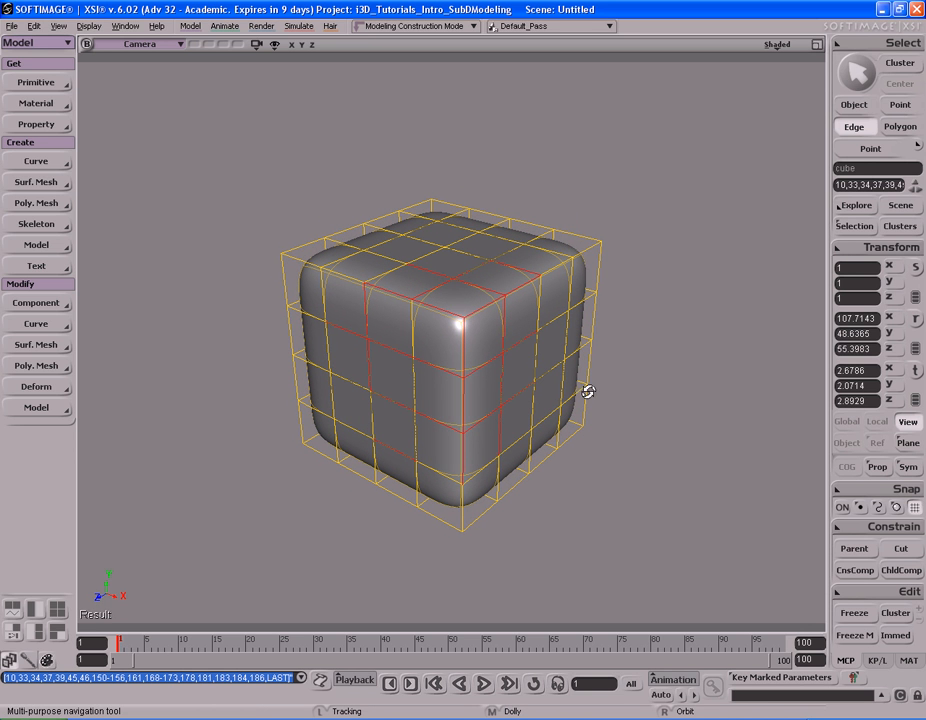
{"action": "left_click", "coordinate": [653, 320]}
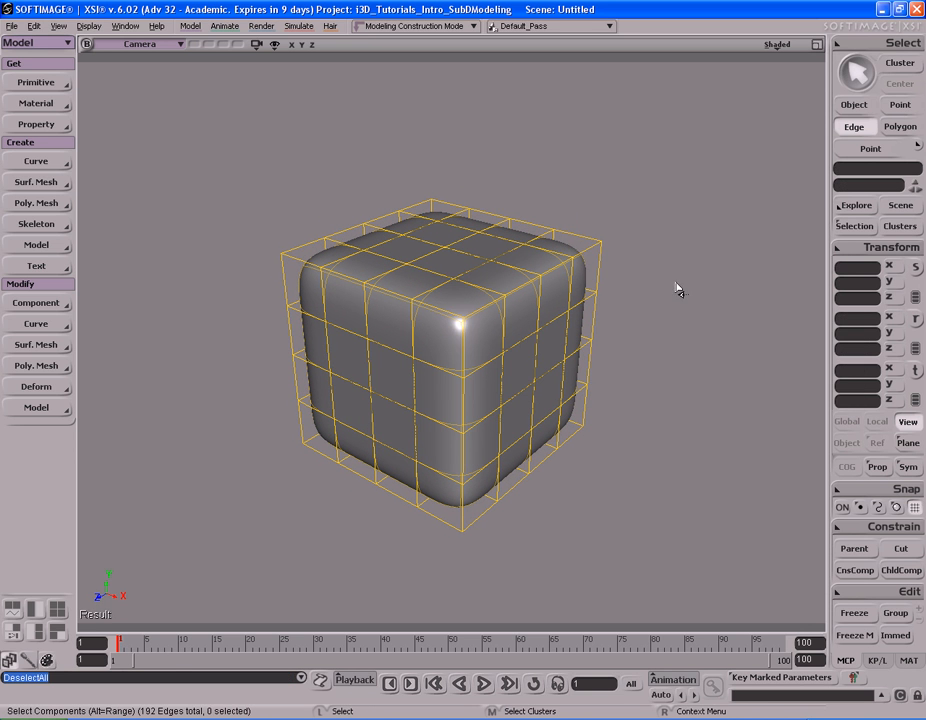
Switch the selection filter to Point to show the cube's vertices, and back to Edge
{"action": "key", "text": "s"}
{"action": "right_click_drag", "start_coordinate": [676, 286], "coordinate": [668, 294]}
{"action": "key", "text": "s"}
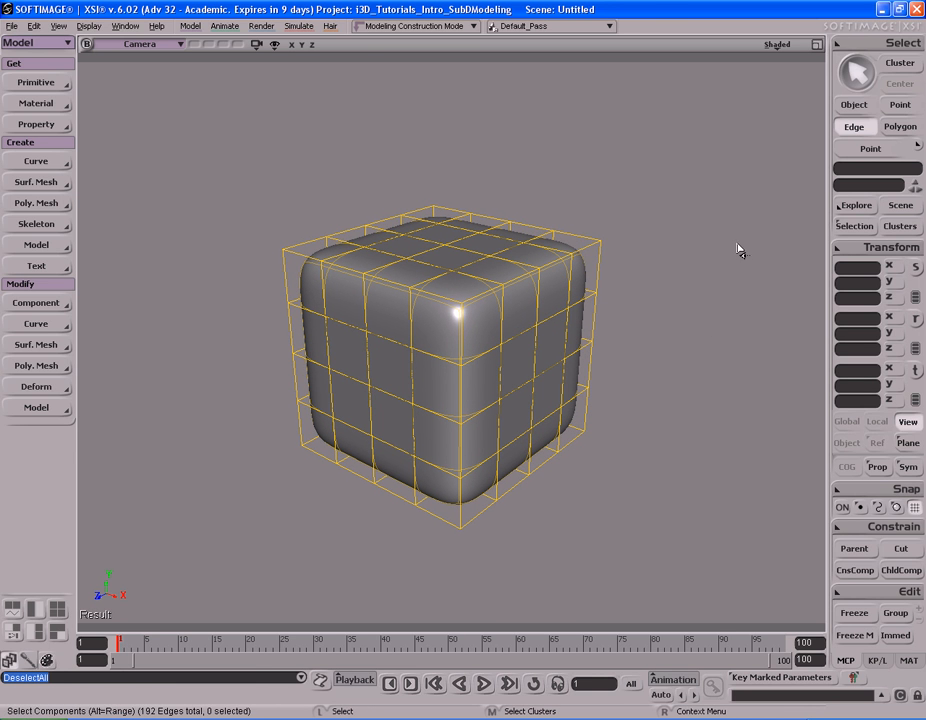
{"action": "left_click", "coordinate": [900, 106]}
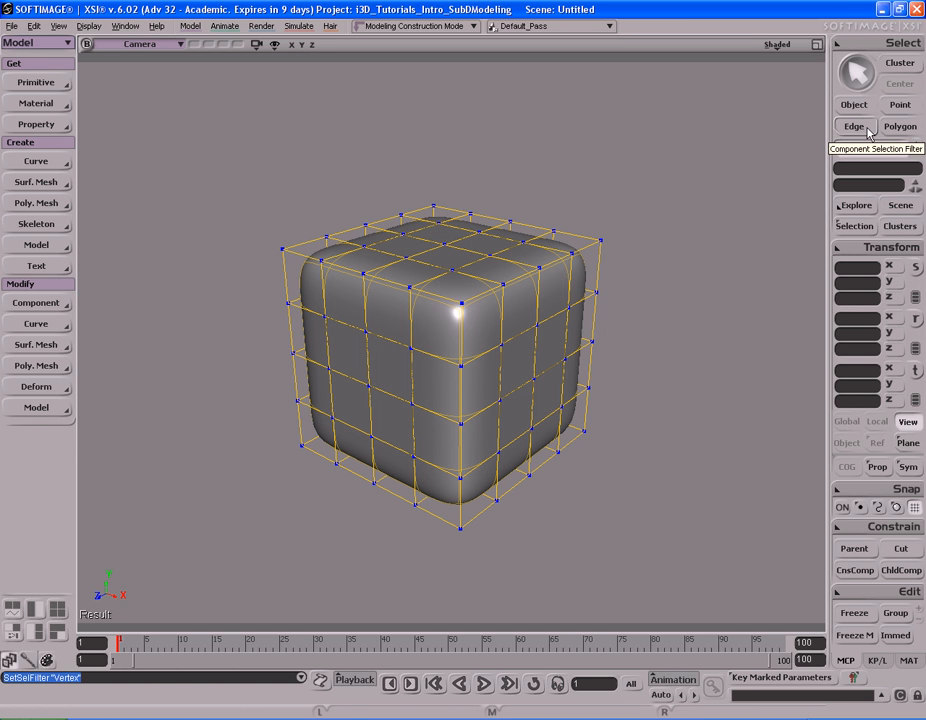
{"action": "left_click", "coordinate": [855, 127]}
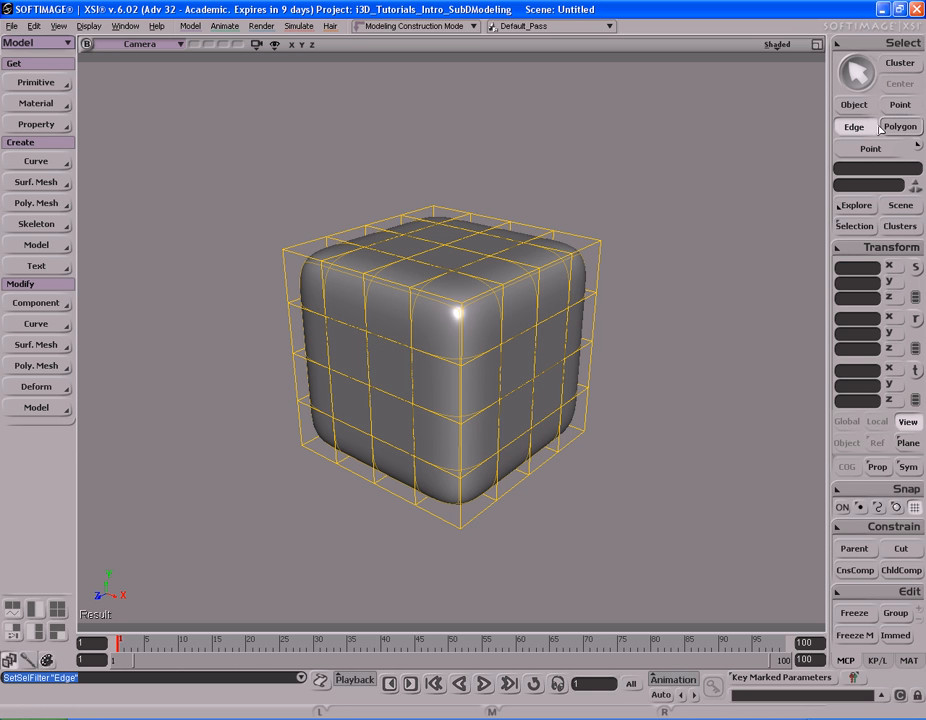
Select vertices along the cube's upper edge and around its front corner with point selection, and clear the selection
{"action": "key", "text": "s"}
{"action": "left_click_drag", "start_coordinate": [607, 364], "coordinate": [601, 371]}
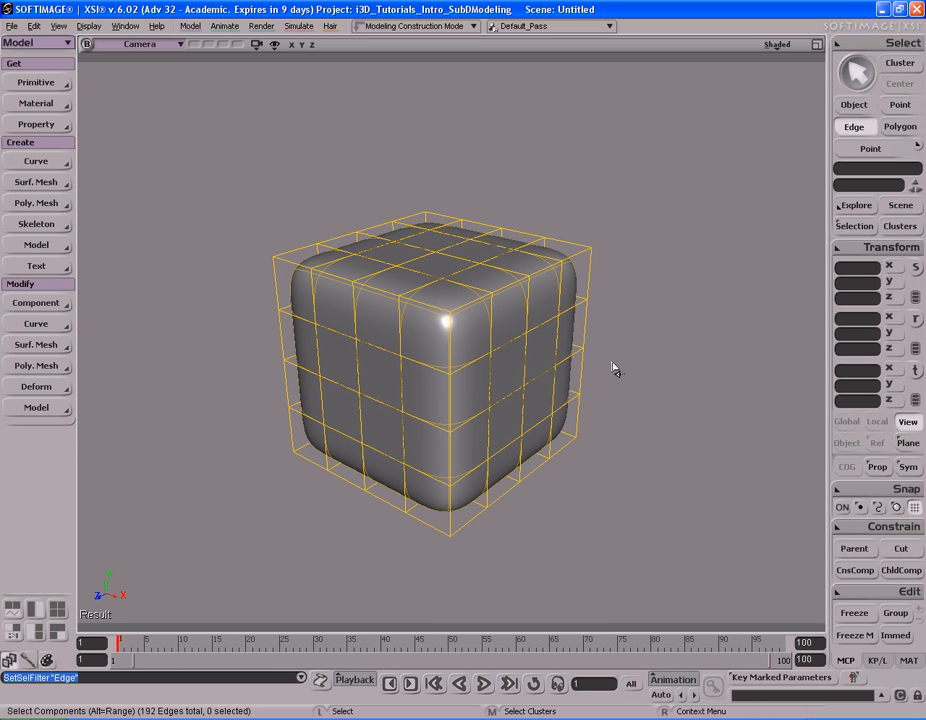
{"action": "key", "text": "t"}
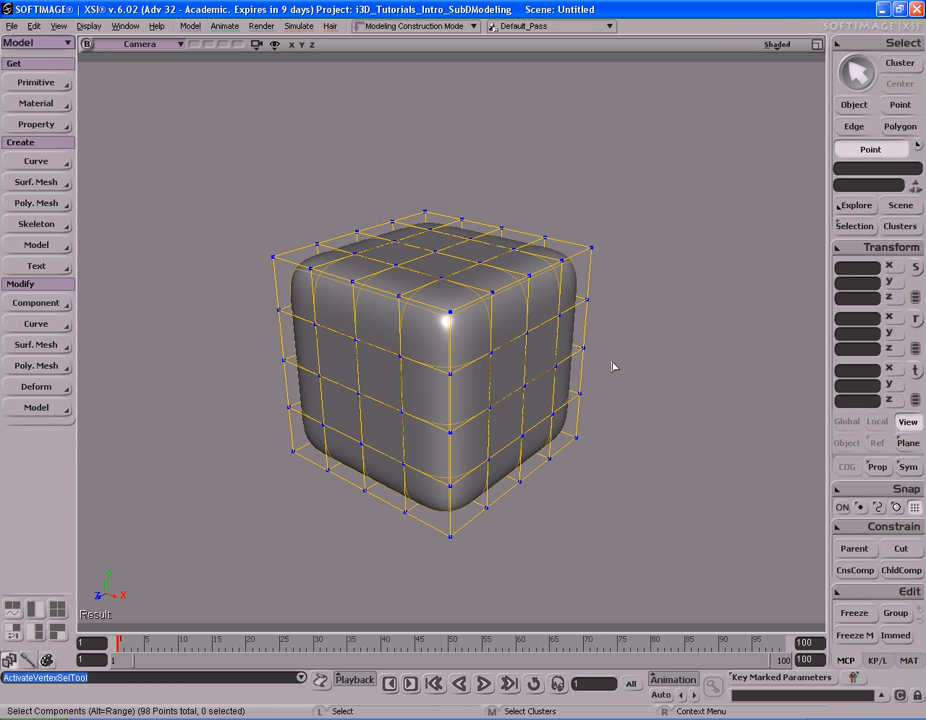
{"action": "left_click", "coordinate": [591, 247]}
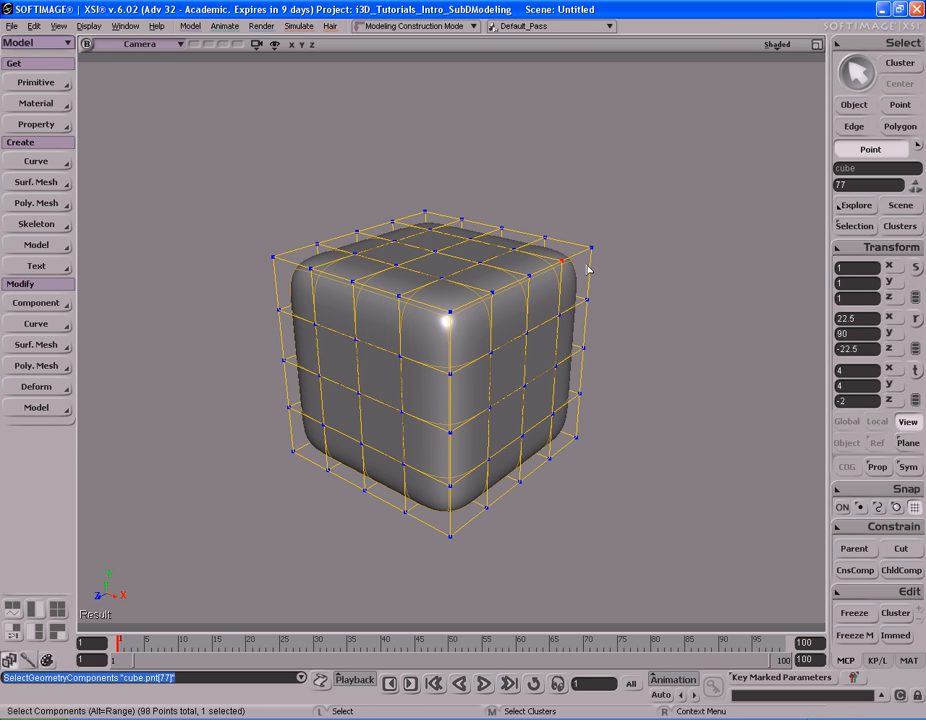
{"action": "left_click_drag", "start_coordinate": [431, 300], "coordinate": [463, 328]}
{"action": "left_click_drag", "start_coordinate": [428, 362], "coordinate": [463, 404]}
{"action": "left_click_drag", "start_coordinate": [480, 326], "coordinate": [507, 372]}
{"action": "left_click_drag", "start_coordinate": [543, 306], "coordinate": [604, 357]}
{"action": "left_click", "coordinate": [630, 376]}
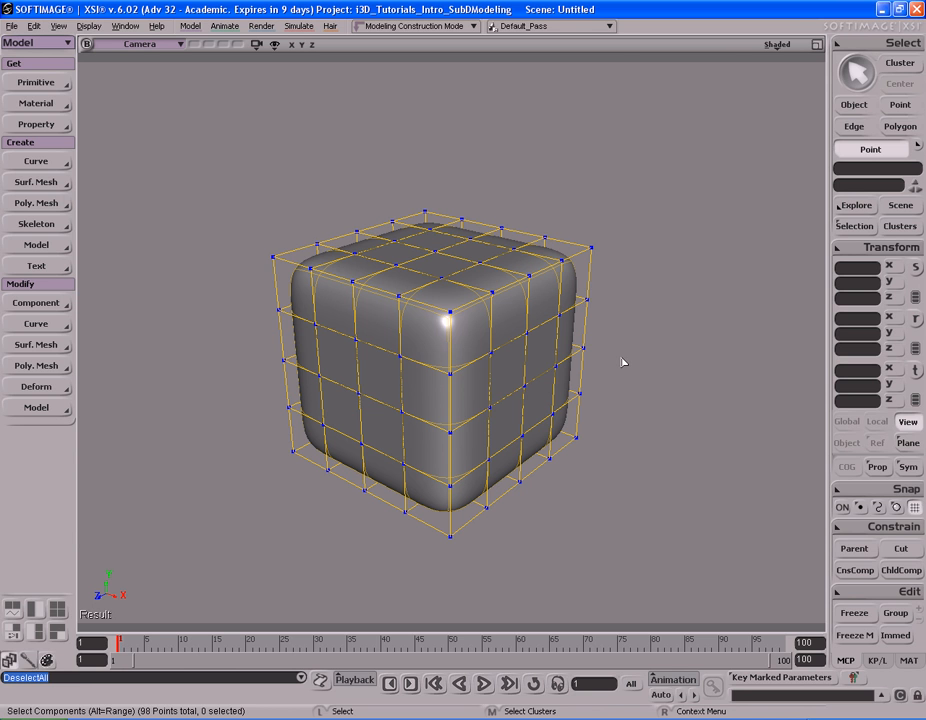
Select the edges around the cube's front corner with rectangle edge selection, and clear them
{"action": "key", "text": "e"}
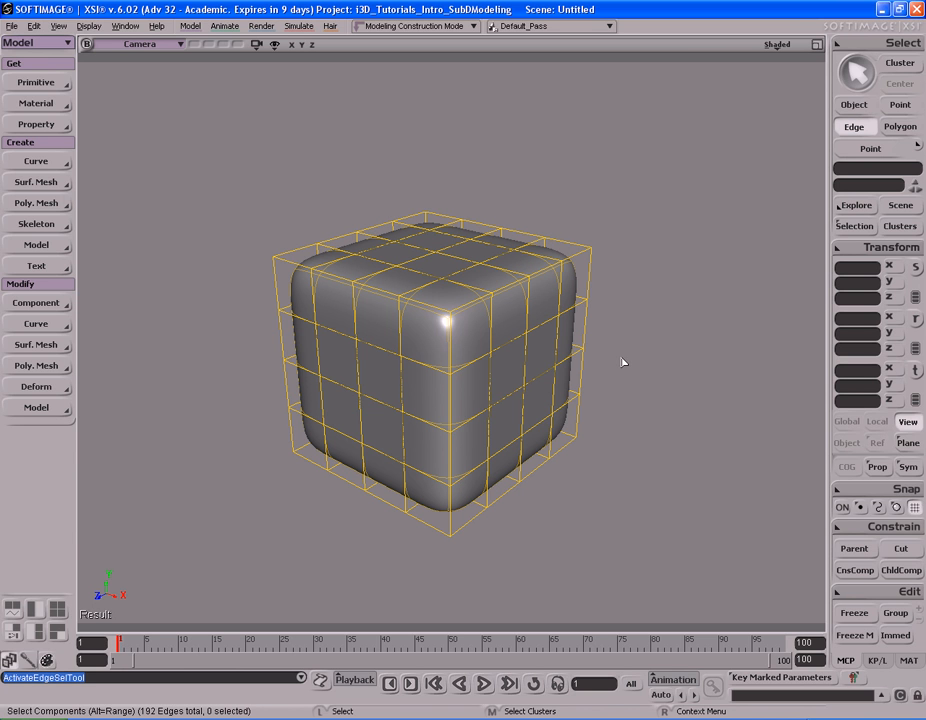
{"action": "left_click_drag", "start_coordinate": [398, 258], "coordinate": [541, 413]}
{"action": "left_click_drag", "start_coordinate": [351, 252], "coordinate": [548, 422]}
{"action": "left_click_drag", "start_coordinate": [387, 283], "coordinate": [521, 396]}
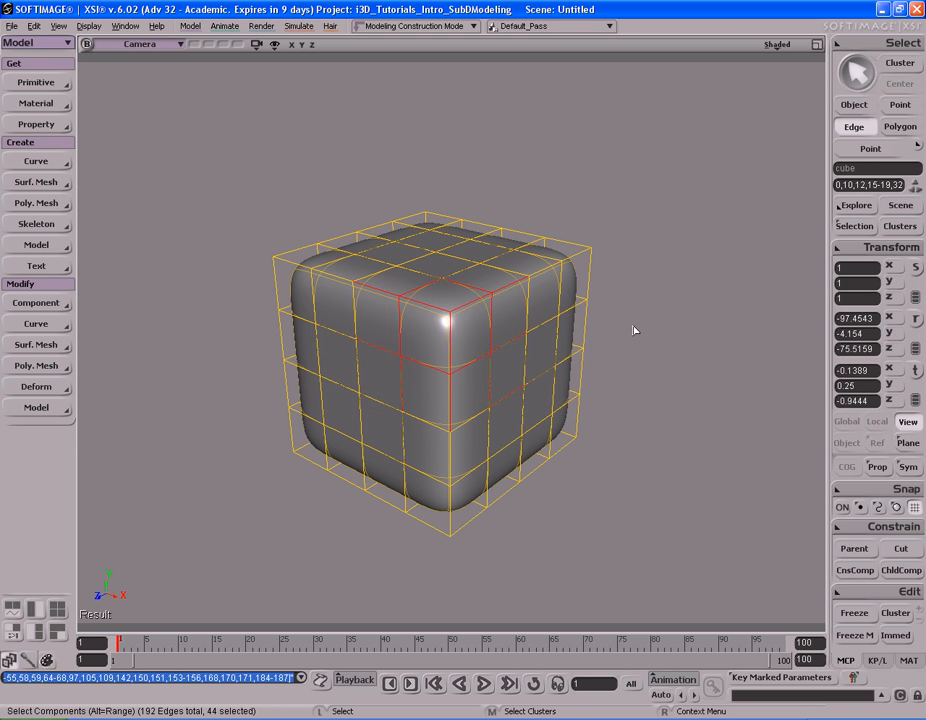
{"action": "left_click", "coordinate": [633, 330]}
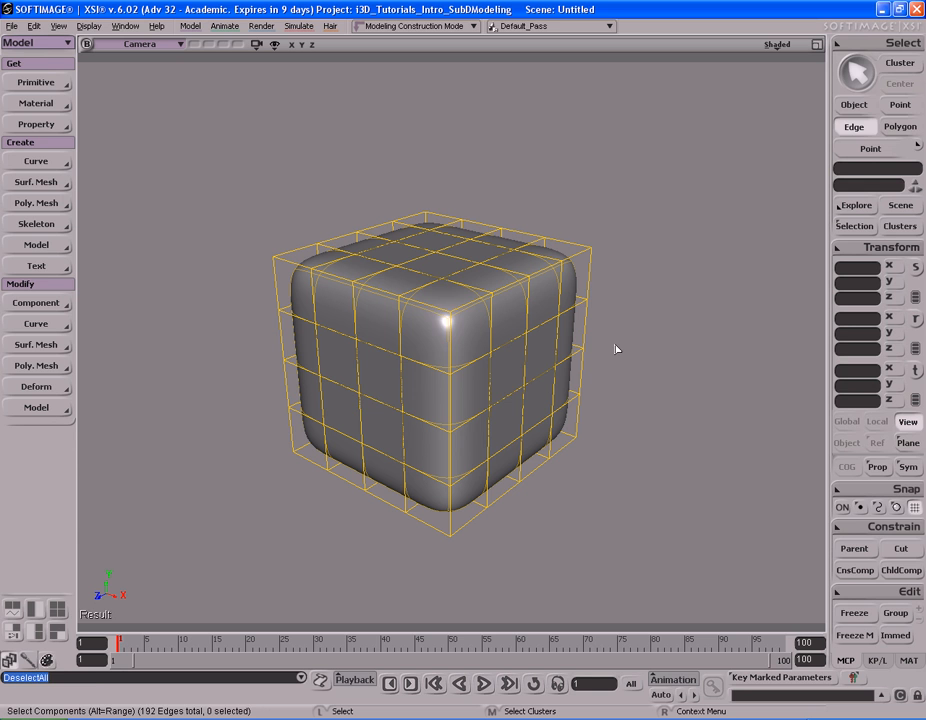
Select polygons around the cube's front corner with rectangle polygon selection, and clear them
{"action": "key", "text": "y"}
{"action": "left_click_drag", "start_coordinate": [347, 239], "coordinate": [566, 452]}
{"action": "left_click_drag", "start_coordinate": [348, 287], "coordinate": [515, 464]}
{"action": "left_click_drag", "start_coordinate": [354, 319], "coordinate": [531, 514]}
{"action": "left_click_drag", "start_coordinate": [410, 300], "coordinate": [546, 415]}
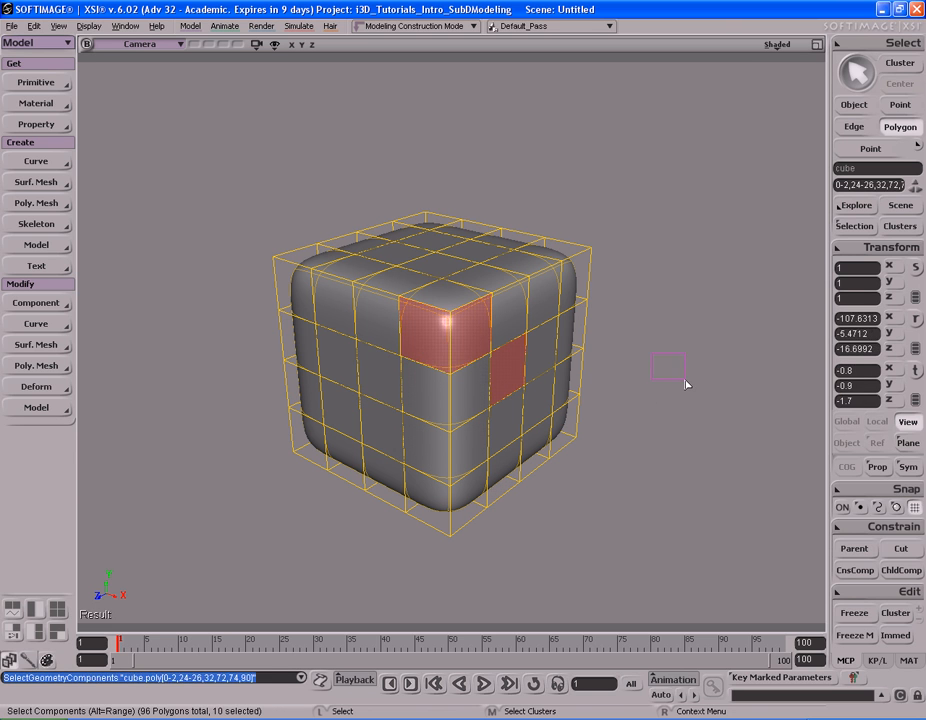
{"action": "left_click", "coordinate": [608, 382]}
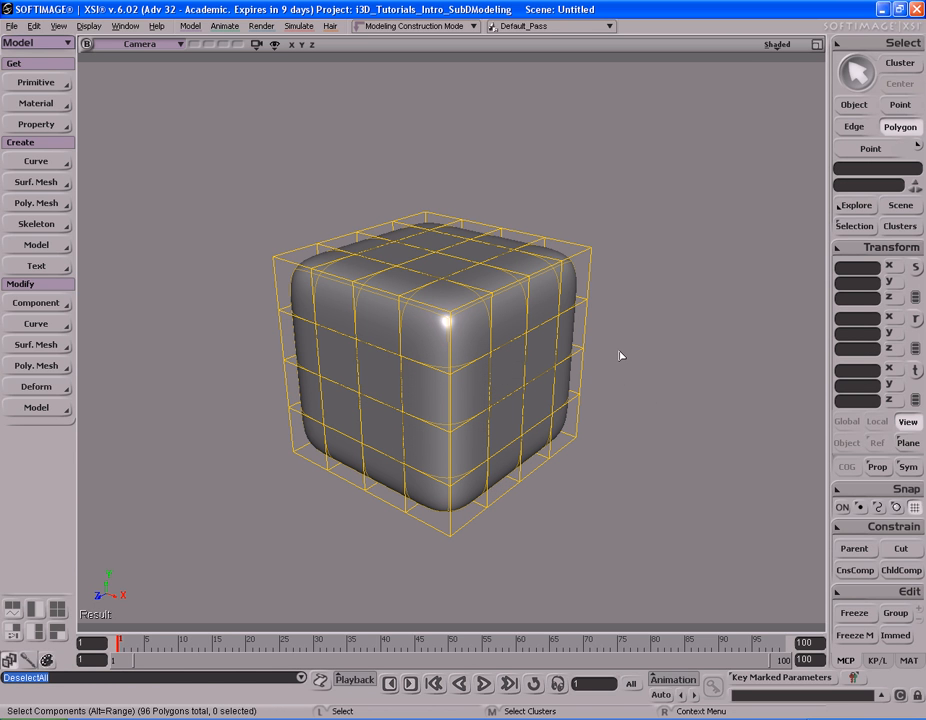
Select the visible polygons across the cube's front corner with raycast polygon selection, and clear them
{"action": "key", "text": "u"}
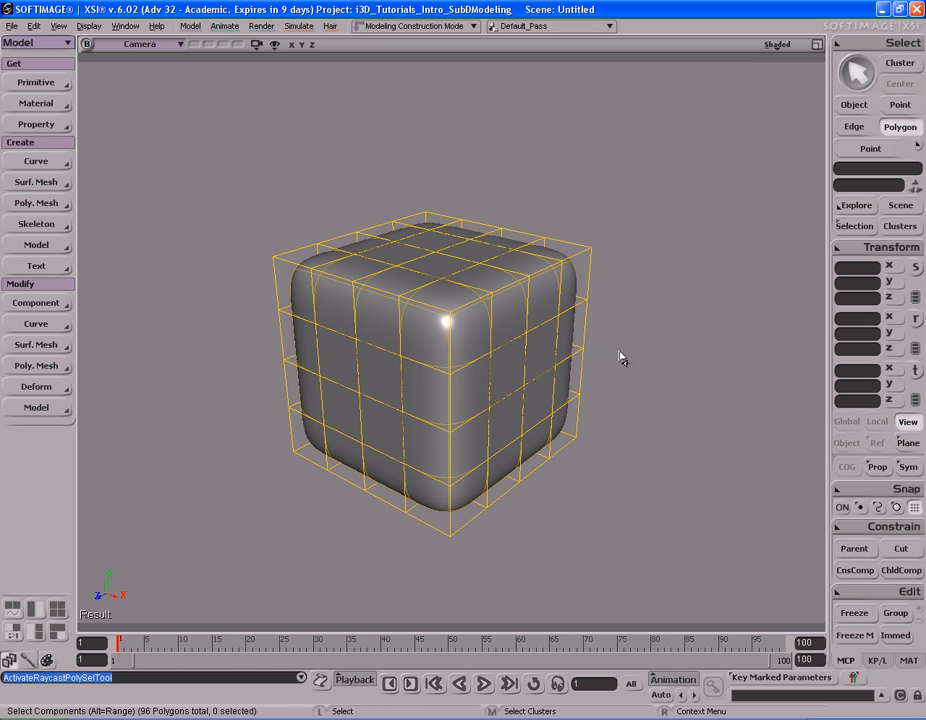
{"action": "mouse_move", "coordinate": [522, 412]}
{"action": "left_mouse_down"}
{"action": "mouse_move", "coordinate": [496, 244]}
{"action": "mouse_move", "coordinate": [398, 285]}
{"action": "mouse_move", "coordinate": [428, 347]}
{"action": "mouse_move", "coordinate": [463, 335]}
{"action": "mouse_move", "coordinate": [436, 455]}
{"action": "mouse_move", "coordinate": [384, 300]}
{"action": "left_mouse_up"}
{"action": "left_click", "coordinate": [657, 356]}
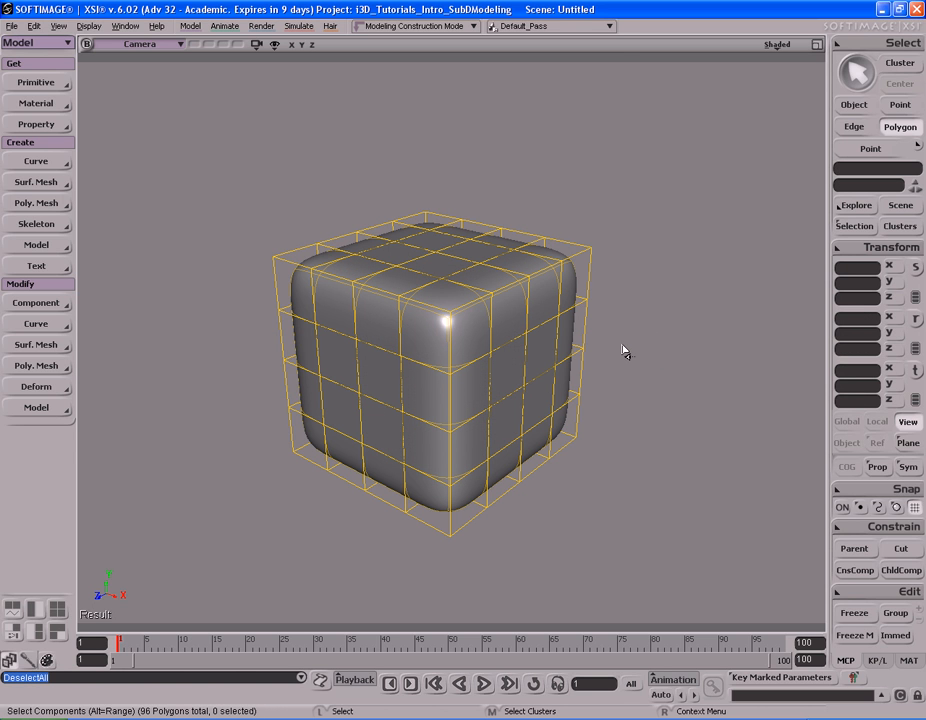
Try raycast edge selection around the cube's front corner, clear the edges, and return to object selection
{"action": "key", "text": "e"}
{"action": "mouse_move", "coordinate": [498, 279]}
{"action": "left_mouse_down"}
{"action": "mouse_move", "coordinate": [513, 440]}
{"action": "mouse_move", "coordinate": [501, 461]}
{"action": "mouse_move", "coordinate": [405, 453]}
{"action": "mouse_move", "coordinate": [450, 271]}
{"action": "mouse_move", "coordinate": [440, 351]}
{"action": "mouse_move", "coordinate": [456, 381]}
{"action": "mouse_move", "coordinate": [433, 362]}
{"action": "left_mouse_up"}
{"action": "mouse_move", "coordinate": [385, 292]}
{"action": "left_mouse_down"}
{"action": "mouse_move", "coordinate": [398, 454]}
{"action": "mouse_move", "coordinate": [443, 478]}
{"action": "mouse_move", "coordinate": [451, 428]}
{"action": "mouse_move", "coordinate": [436, 486]}
{"action": "mouse_move", "coordinate": [459, 463]}
{"action": "left_mouse_up"}
{"action": "left_click", "coordinate": [674, 318]}
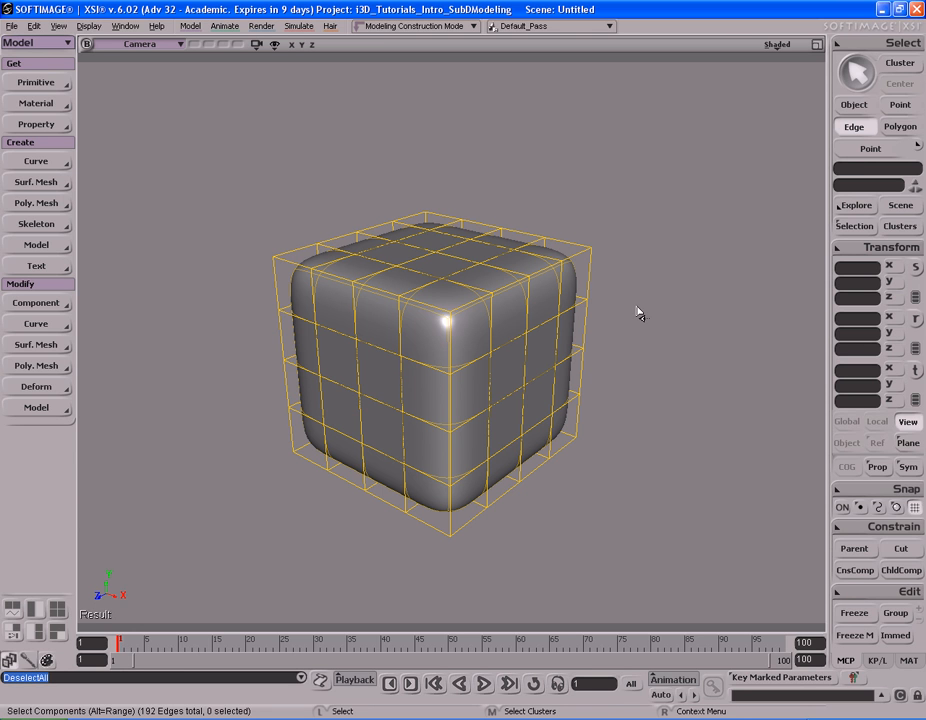
{"action": "key", "text": "space"}
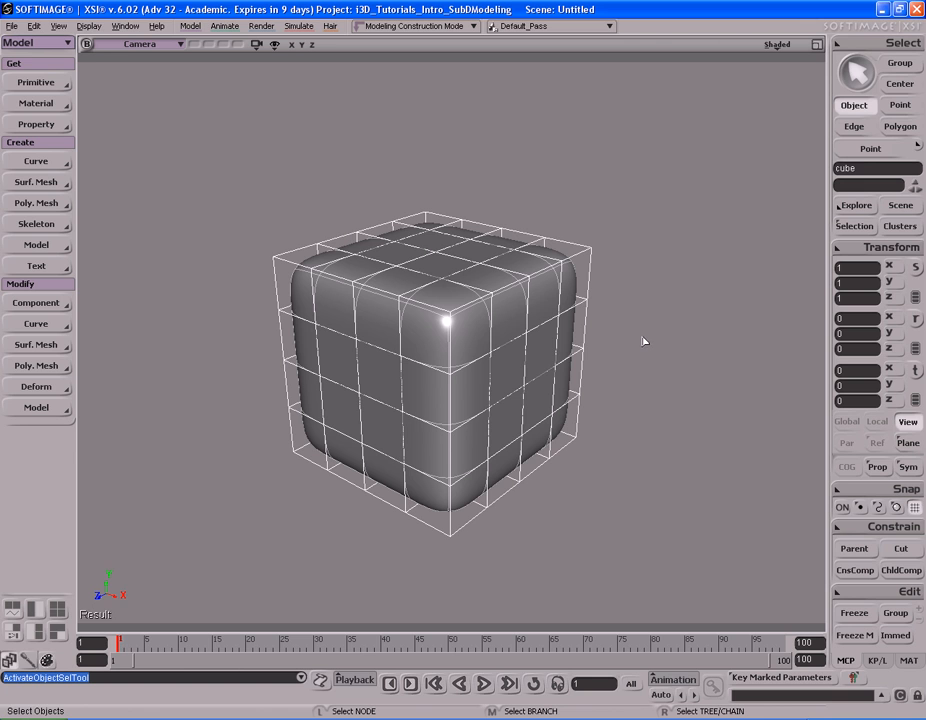